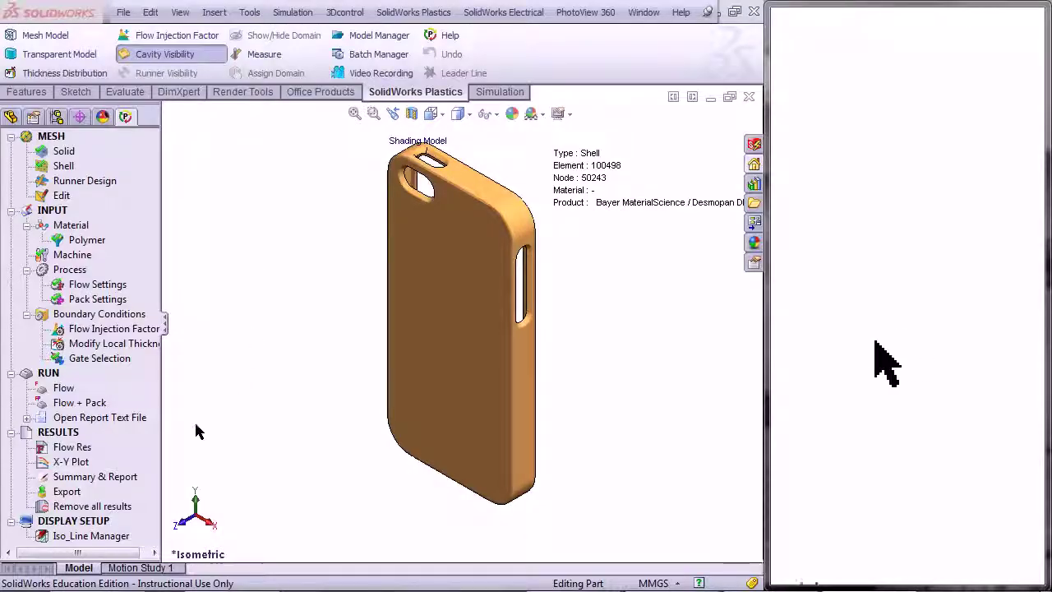
Load the flow analysis results for the phone case and open the Results Adviser in a widened window.
left_click(98, 449)
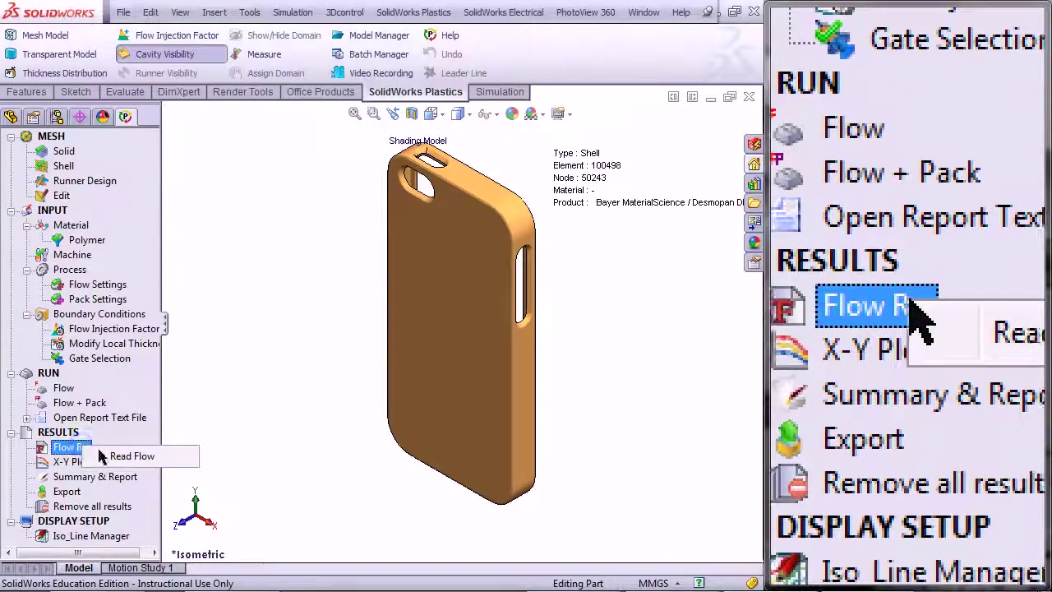
left_click(132, 456)
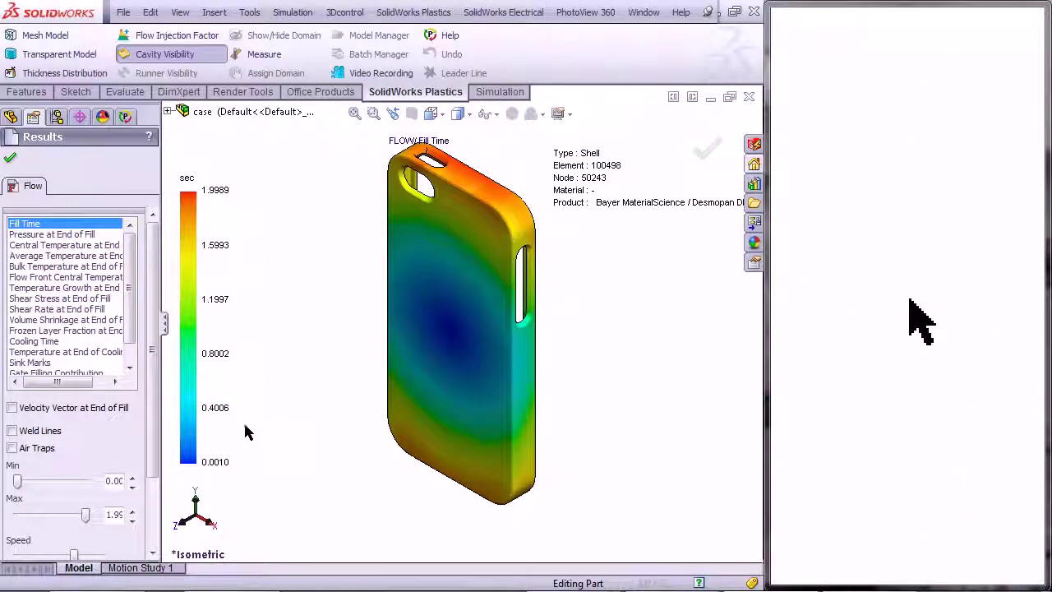
scroll(160, 436, "down", 3)
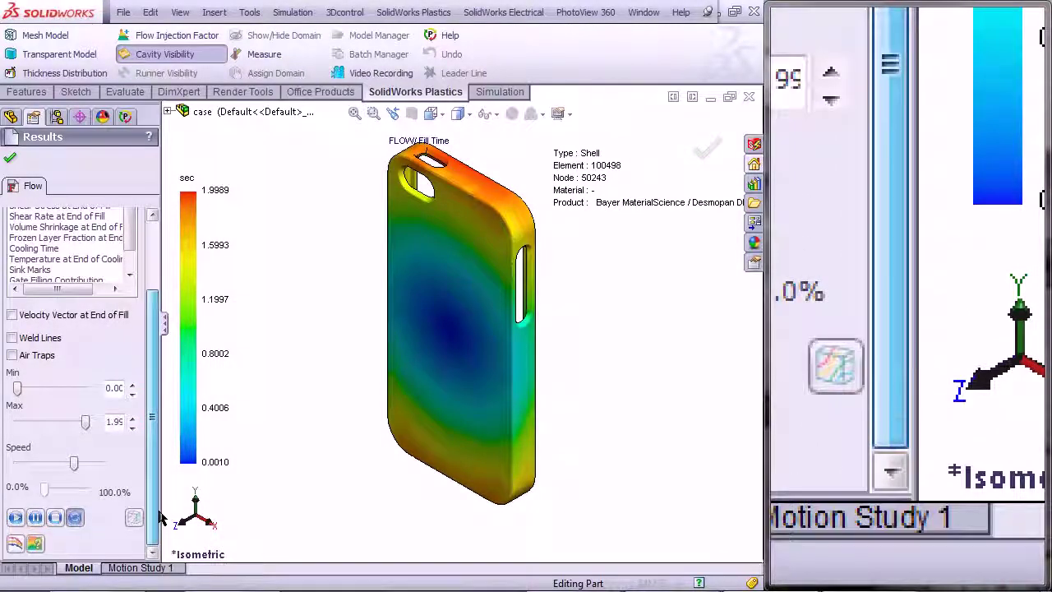
left_click(36, 545)
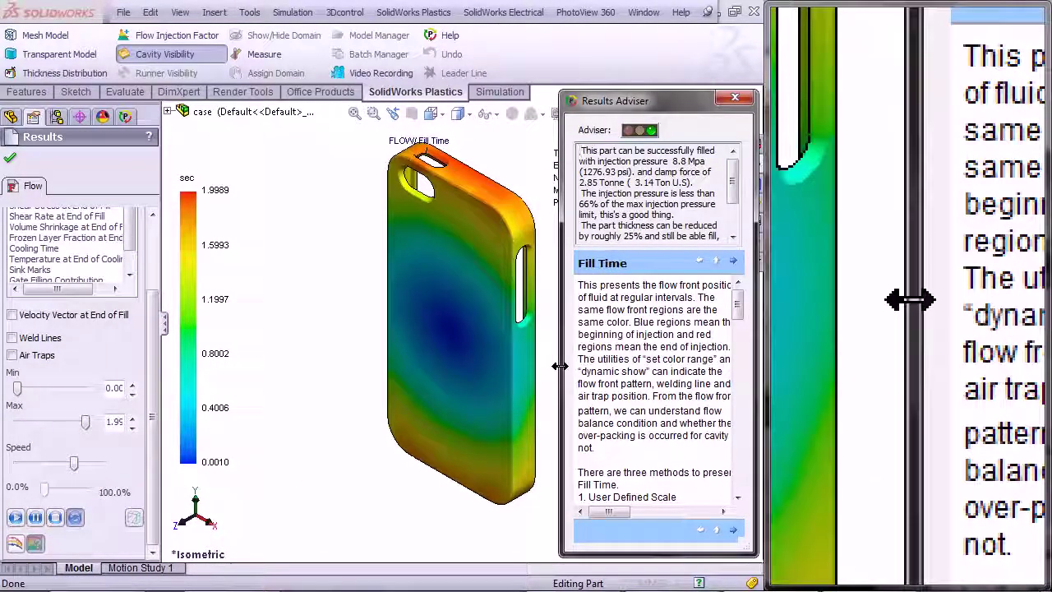
left_click_drag(559, 366, 251, 377)
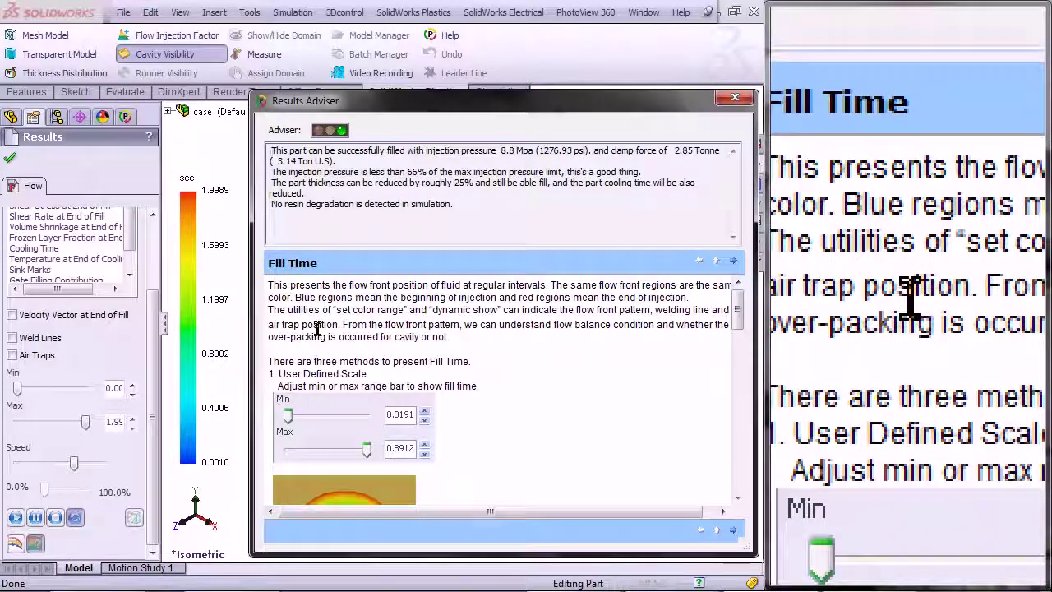
Read the adviser's Fill Time explanation through to the weld lines and air traps example.
scroll(318, 330, "down", 7)
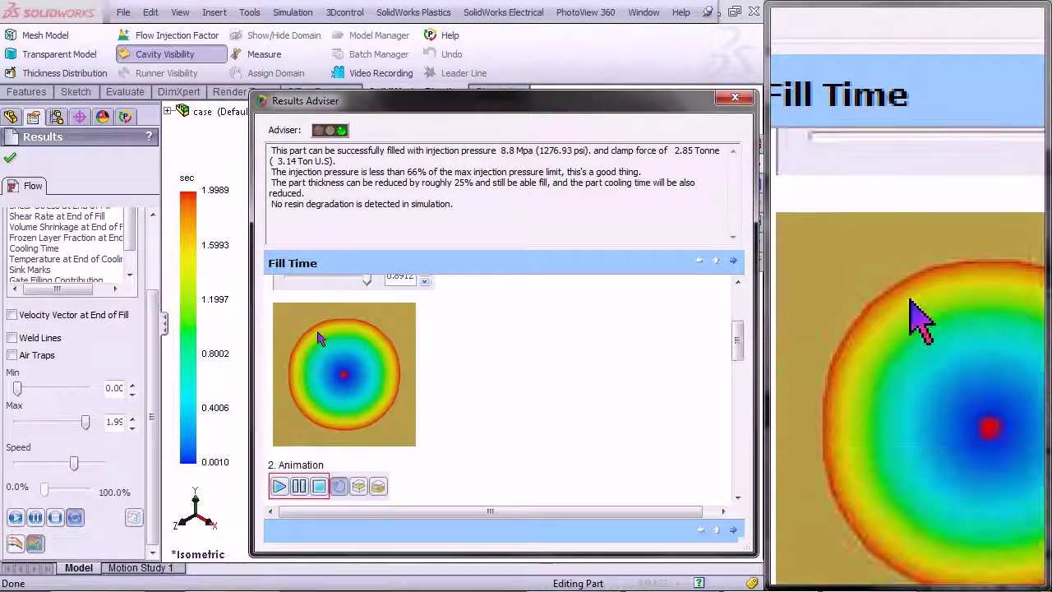
scroll(319, 333, "down", 1)
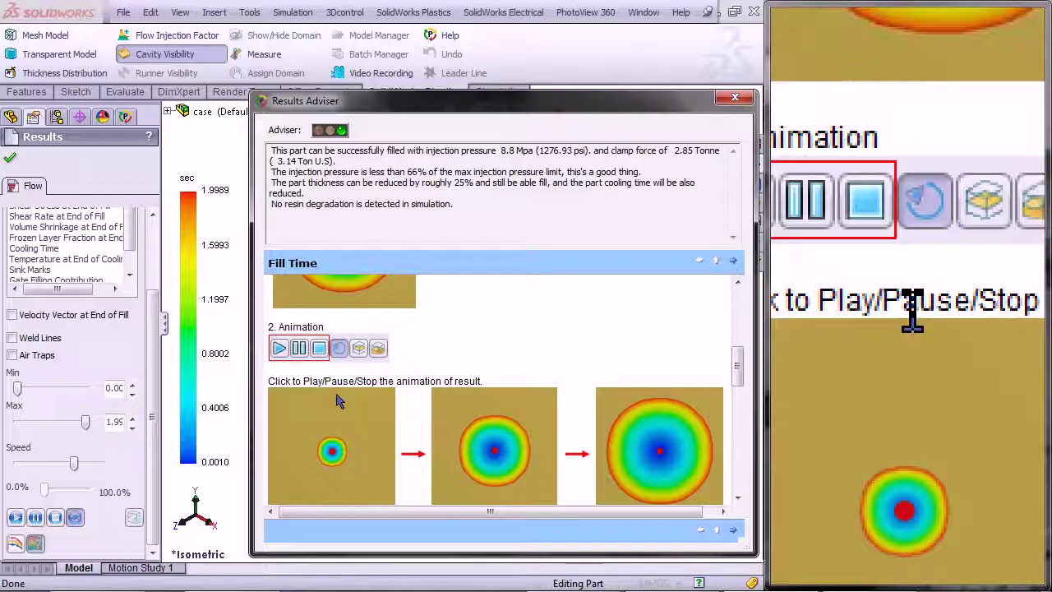
scroll(337, 400, "down", 5)
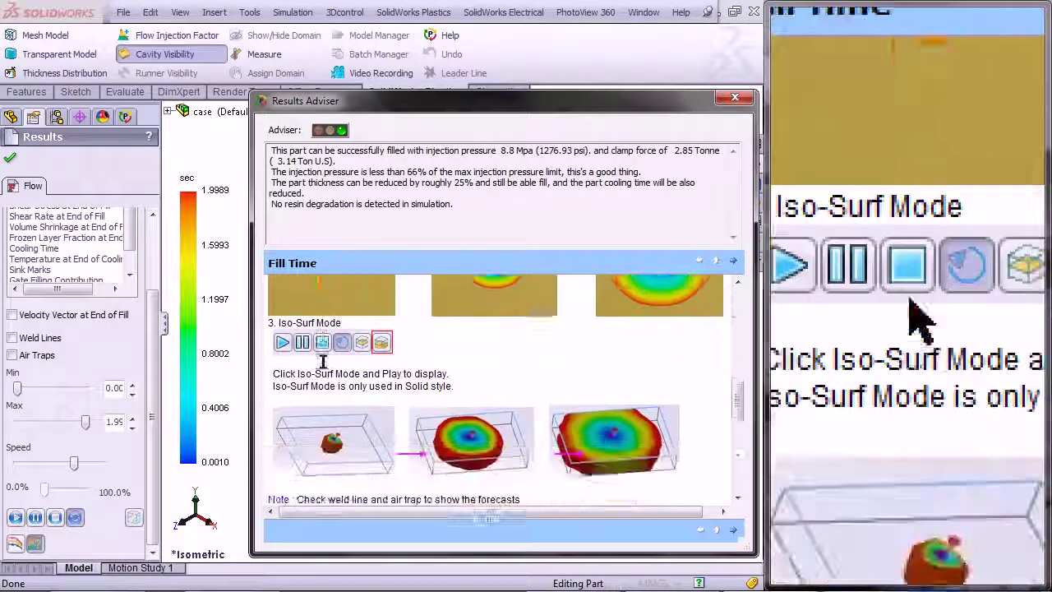
scroll(323, 364, "down", 7)
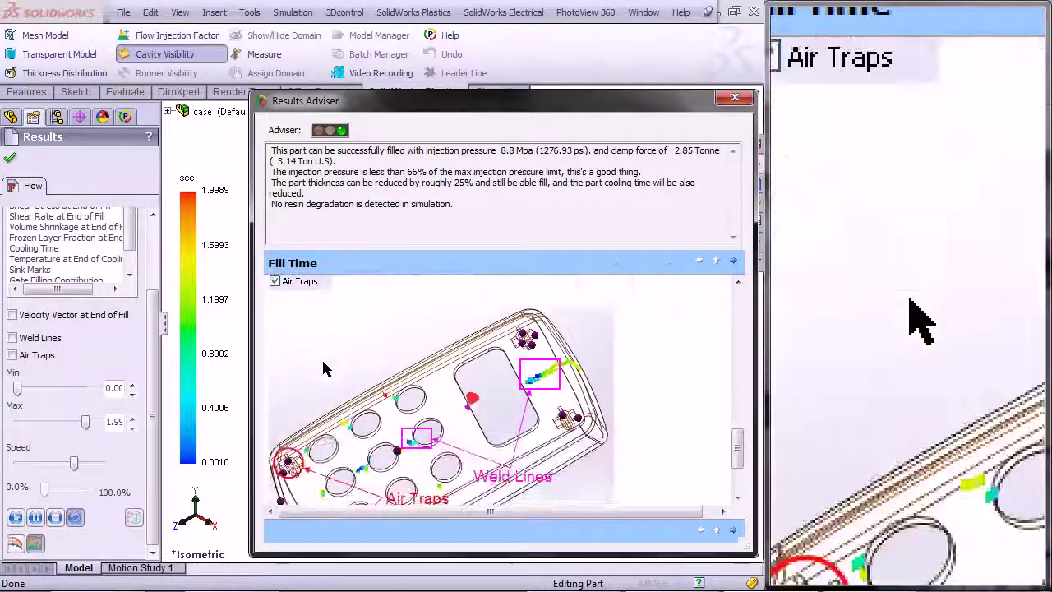
scroll(325, 369, "down", 3)
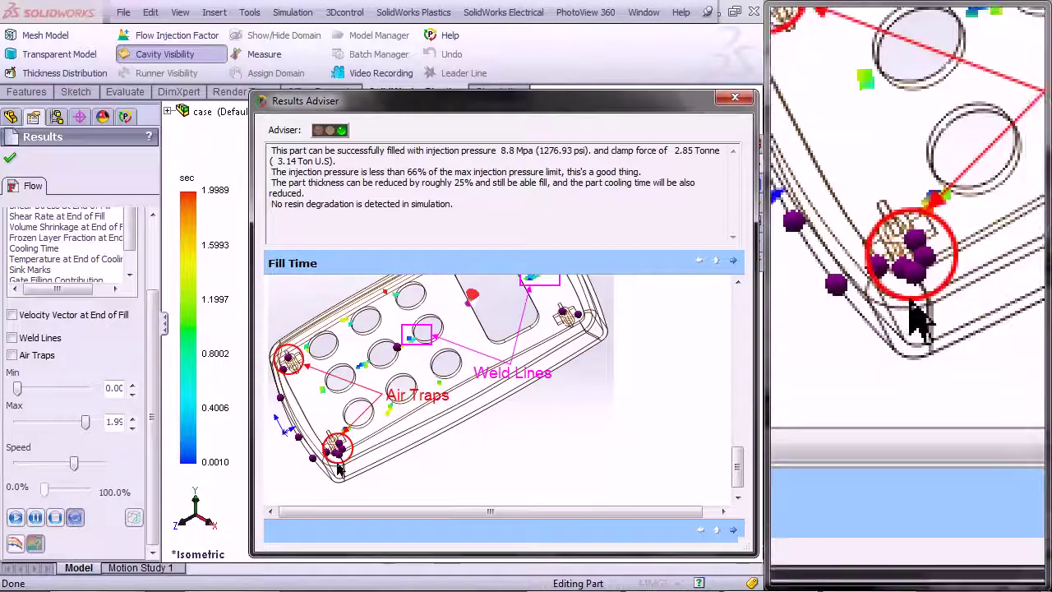
scroll(338, 469, "down", 1)
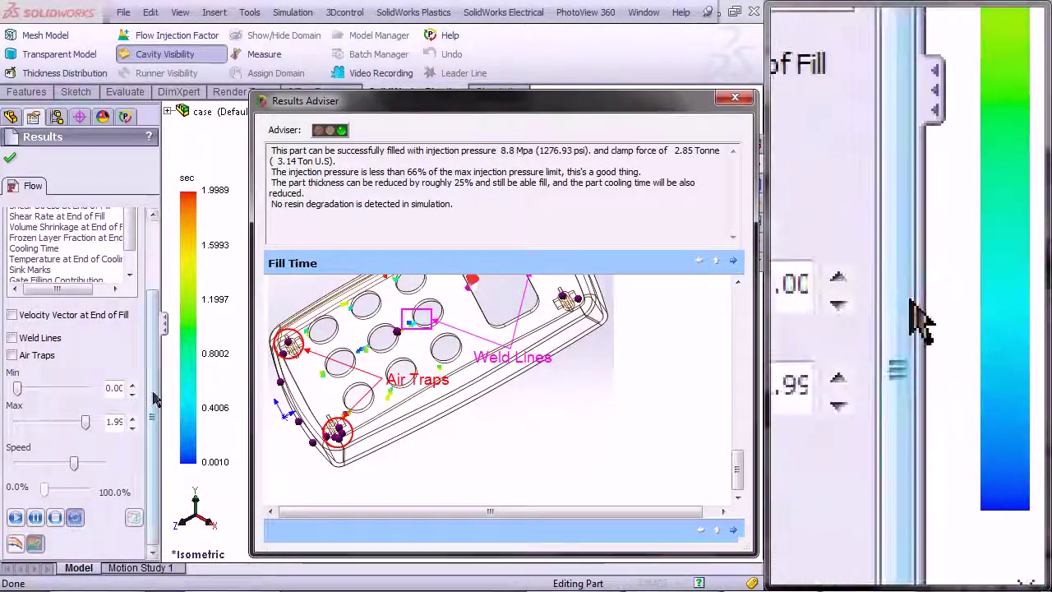
Display the Bulk Temperature at End of Fill result and read its adviser explanation through to the closing note.
scroll(156, 399, "up", 3)
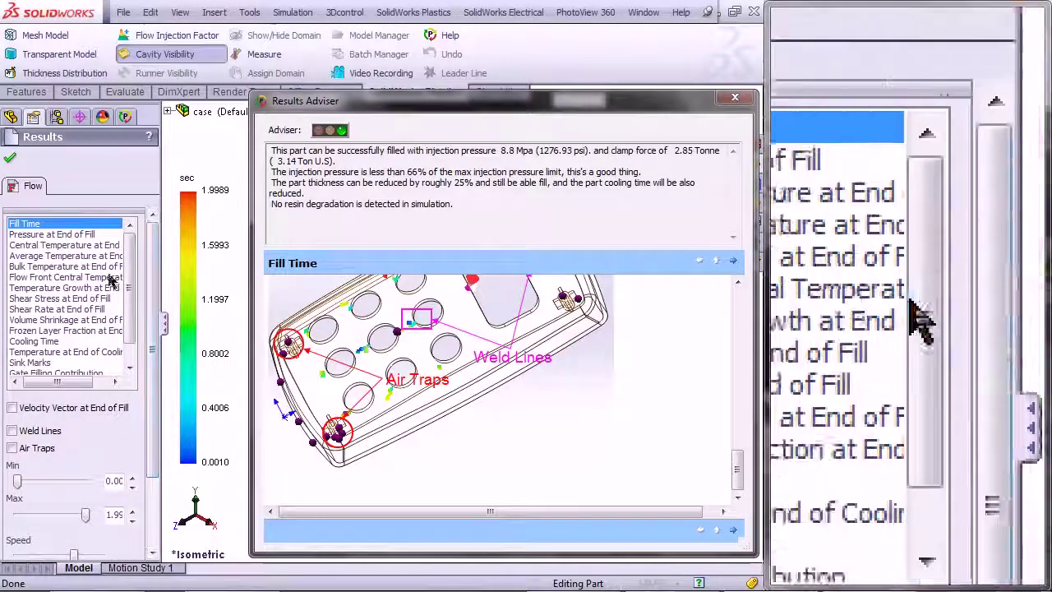
left_click(92, 267)
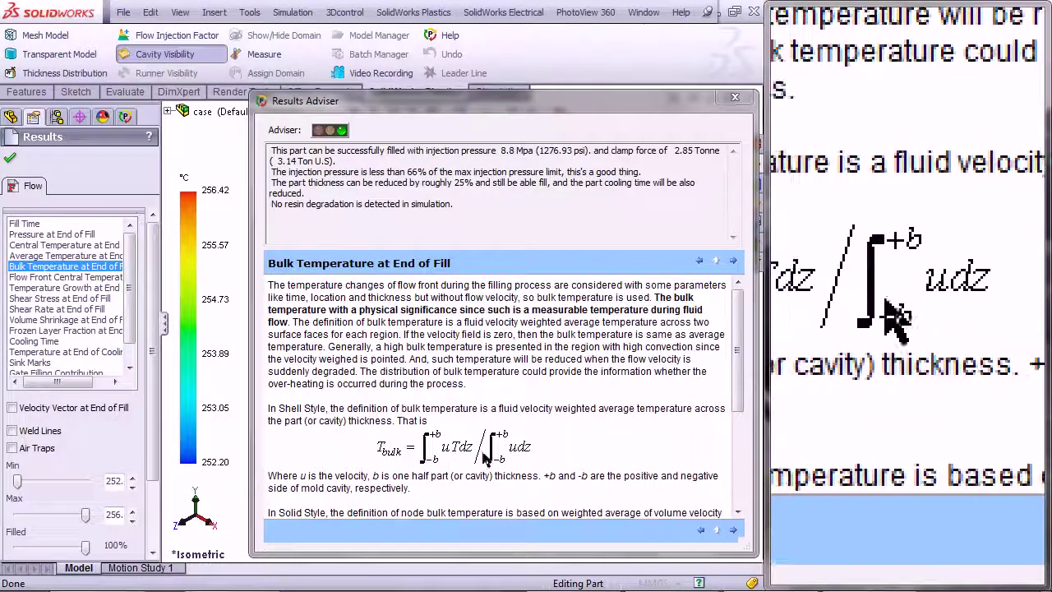
scroll(418, 452, "down", 3)
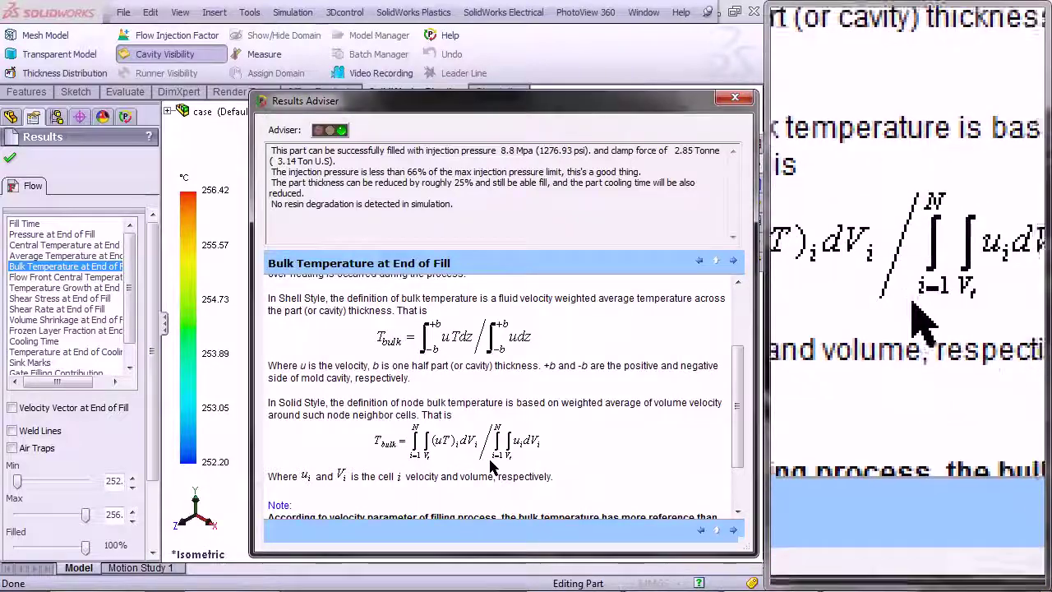
scroll(423, 448, "down", 2)
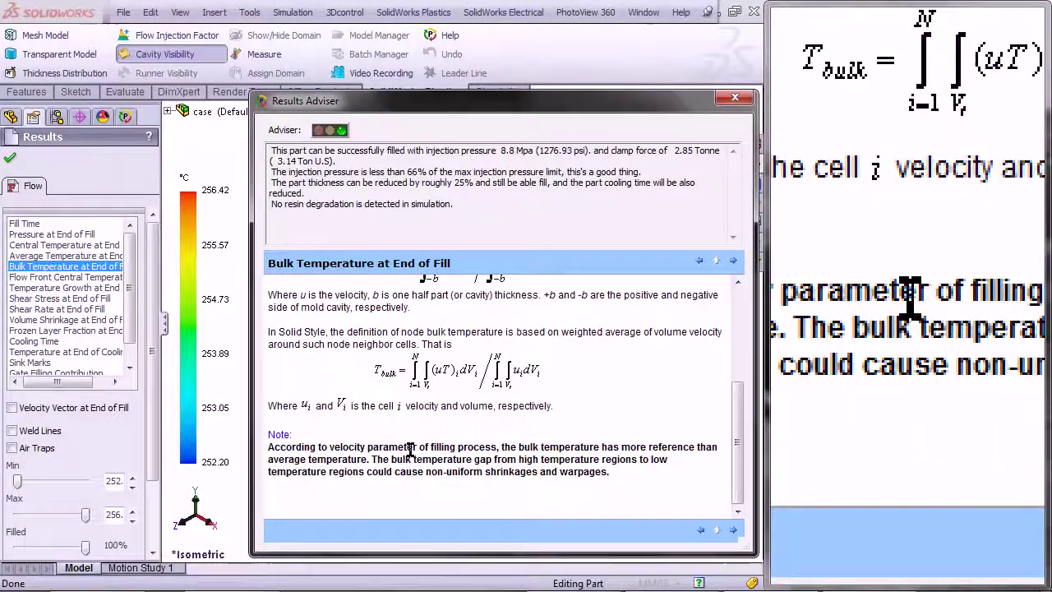
Display the Cooling Time result and read its adviser explanation up to the cycle time figure, closing the adviser when finished.
left_click(49, 342)
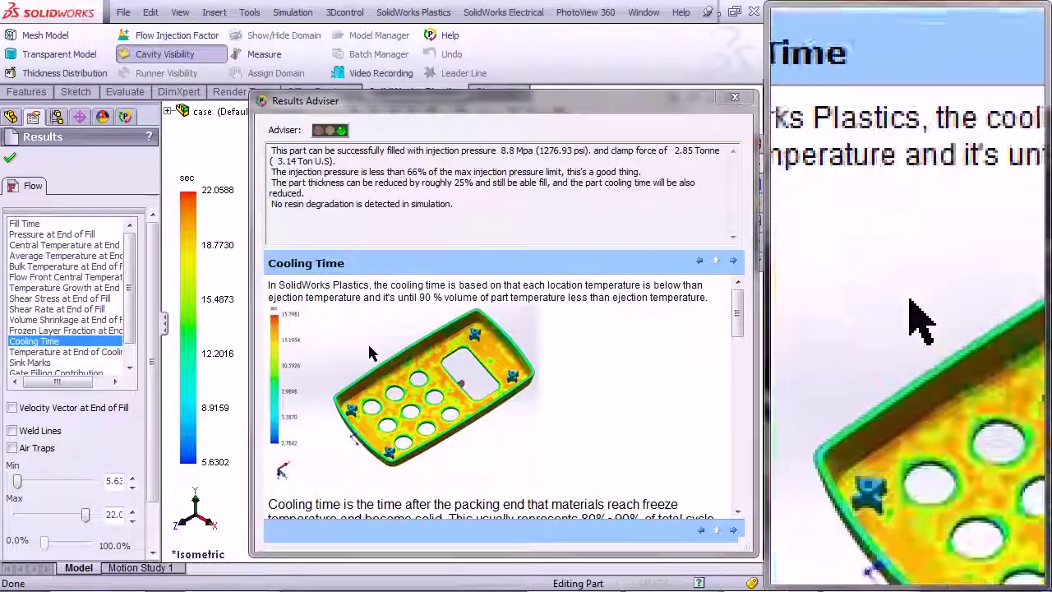
scroll(370, 355, "down", 4)
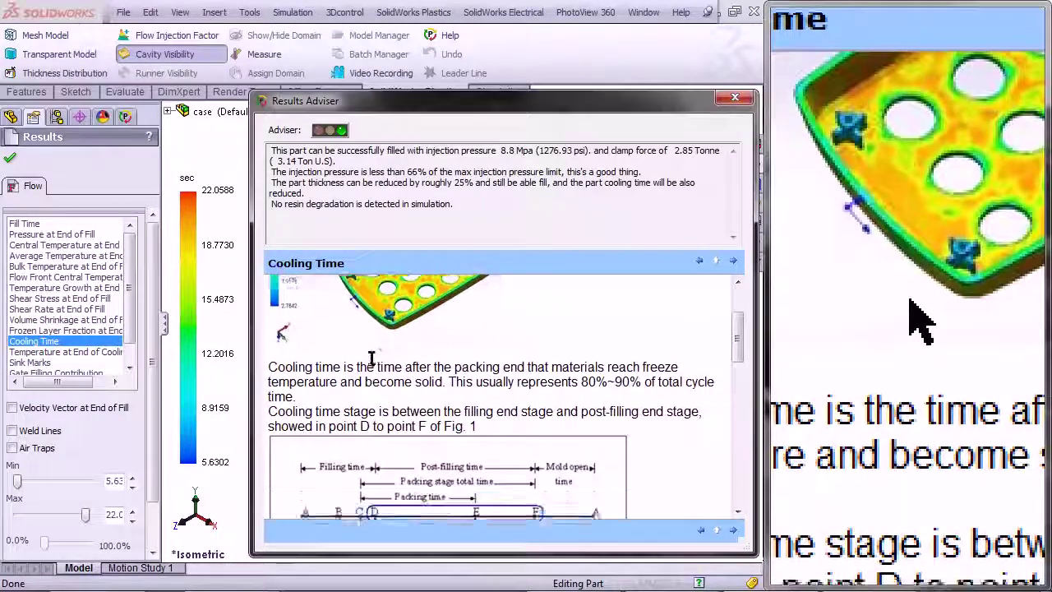
scroll(371, 360, "down", 3)
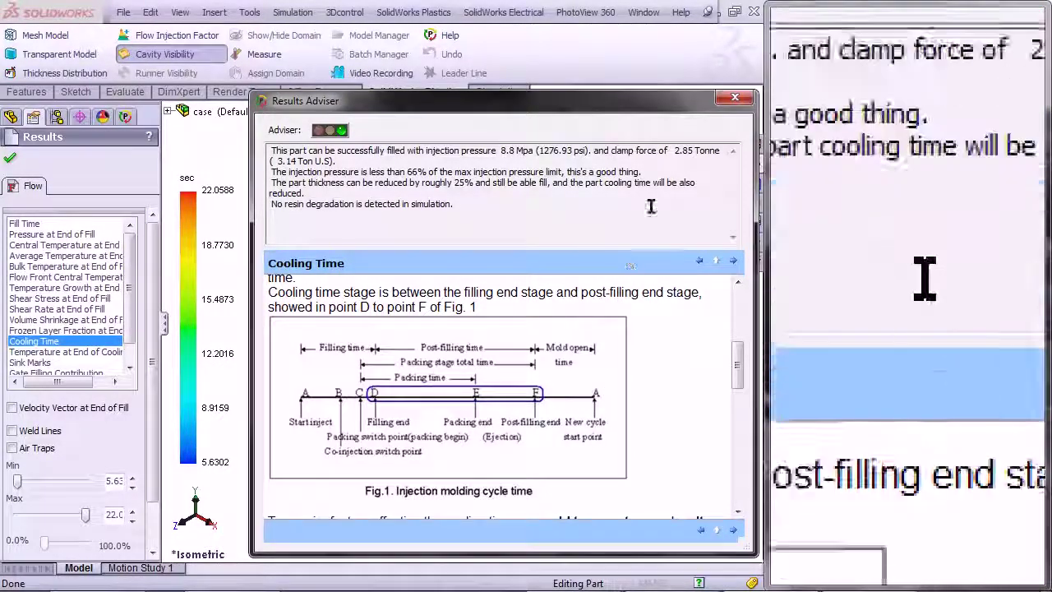
left_click(734, 99)
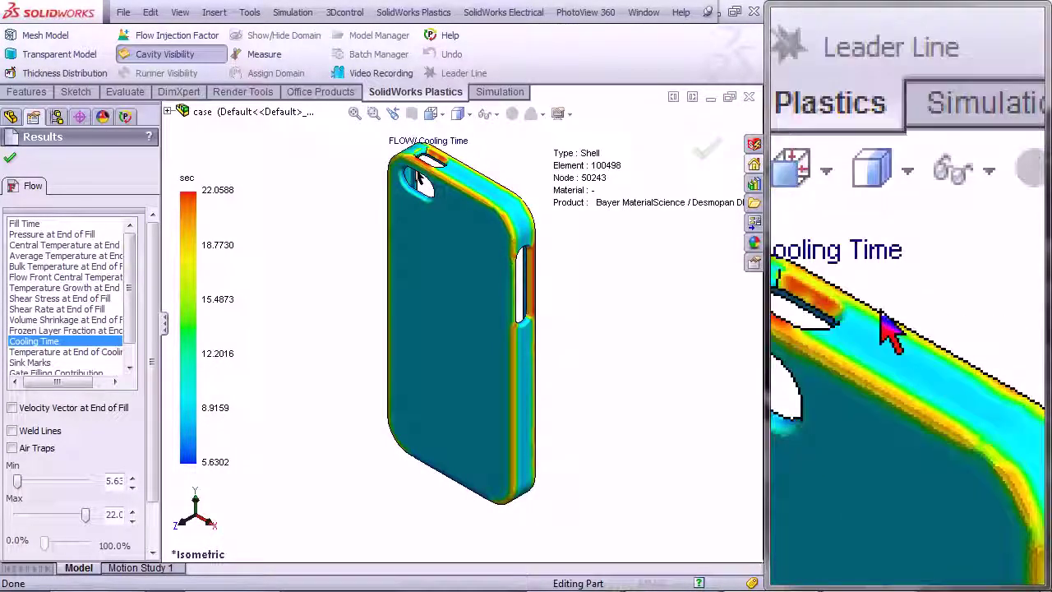
Open the X-Y plot with its node list for the Cooling Time result and dismiss the information tip.
left_click_drag(153, 249, 150, 314)
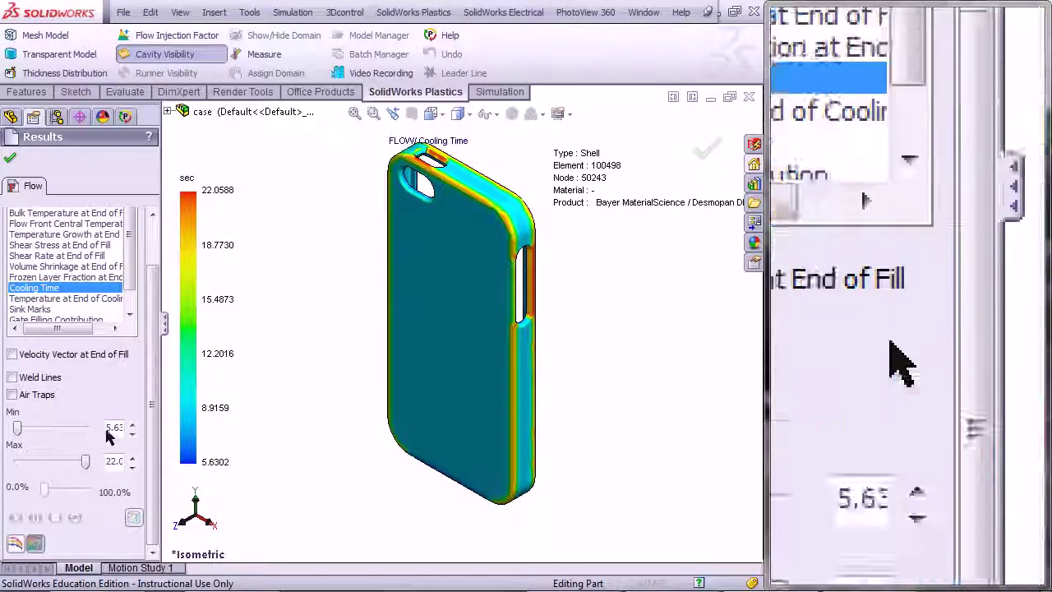
left_click(17, 544)
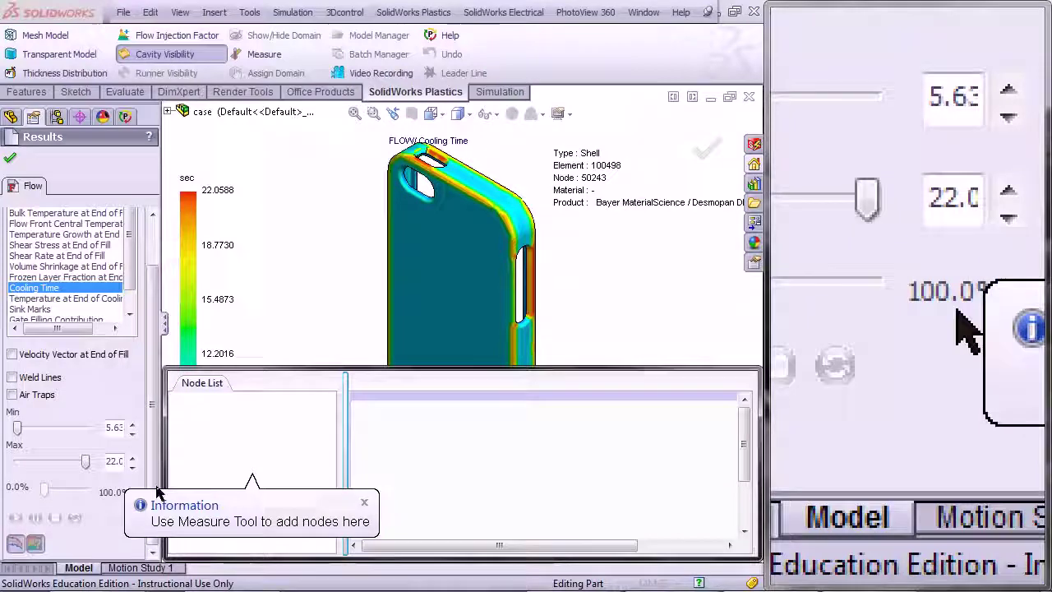
left_click(364, 503)
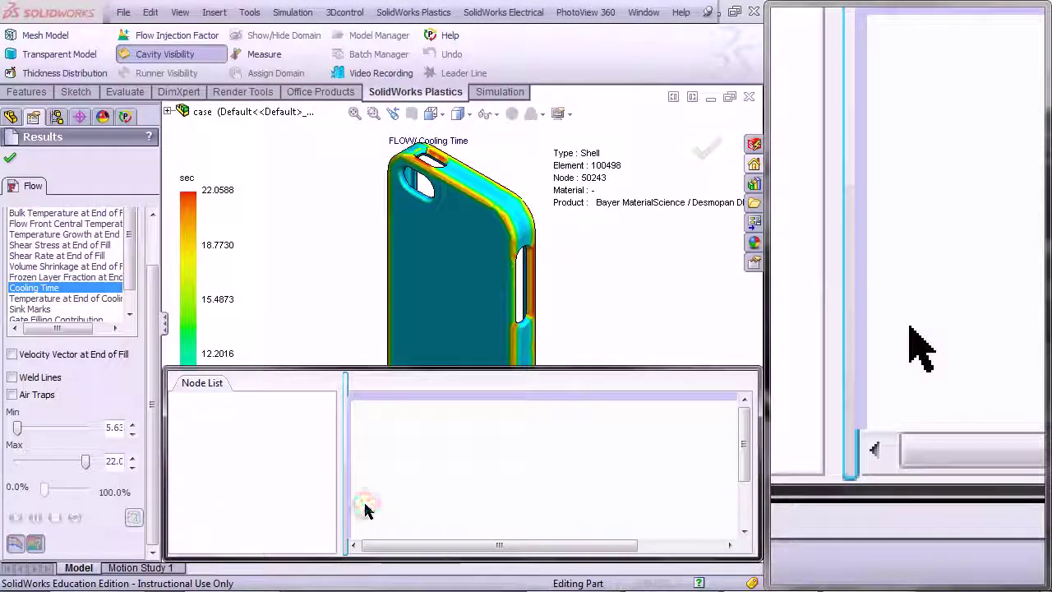
Use the Measure tool to add five nodes to the Cooling Time plot, running from the lower corner up the case's back face.
left_click(264, 56)
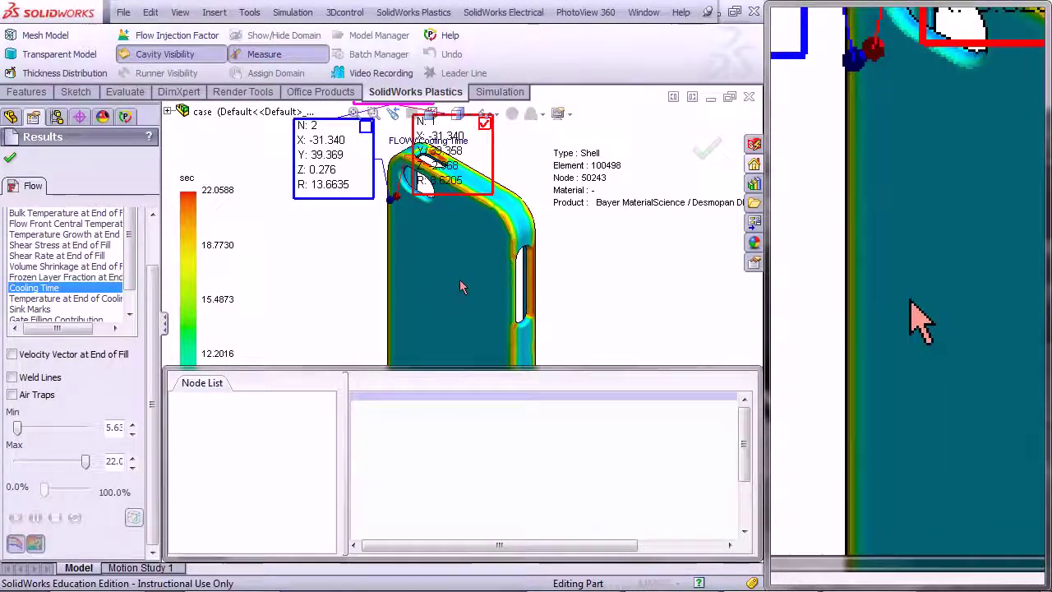
scroll(458, 321, "up", 5)
middle_click_drag(459, 323, 419, 292, "ctrl")
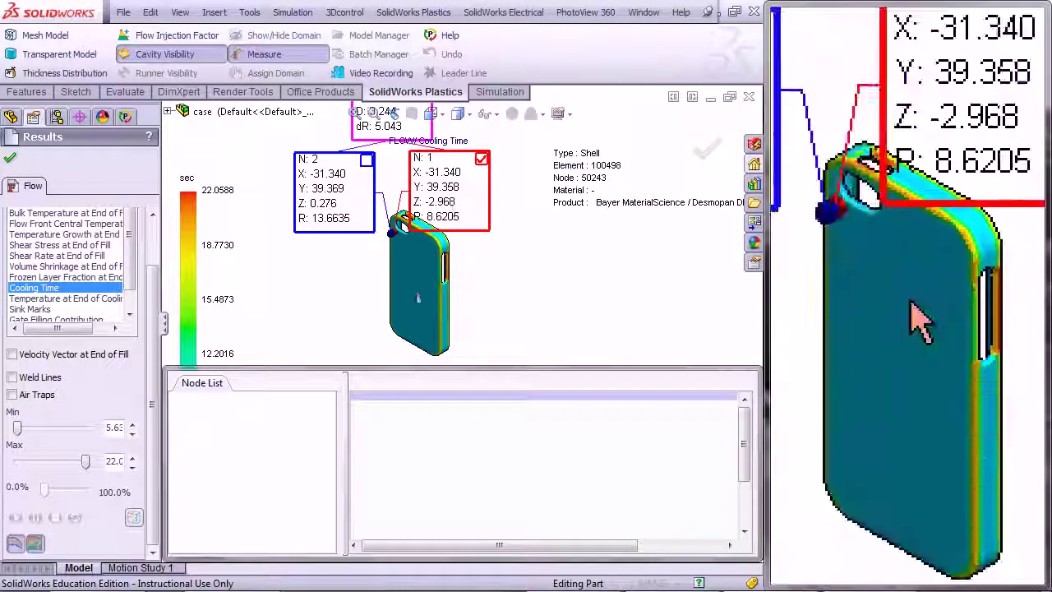
left_click(400, 328)
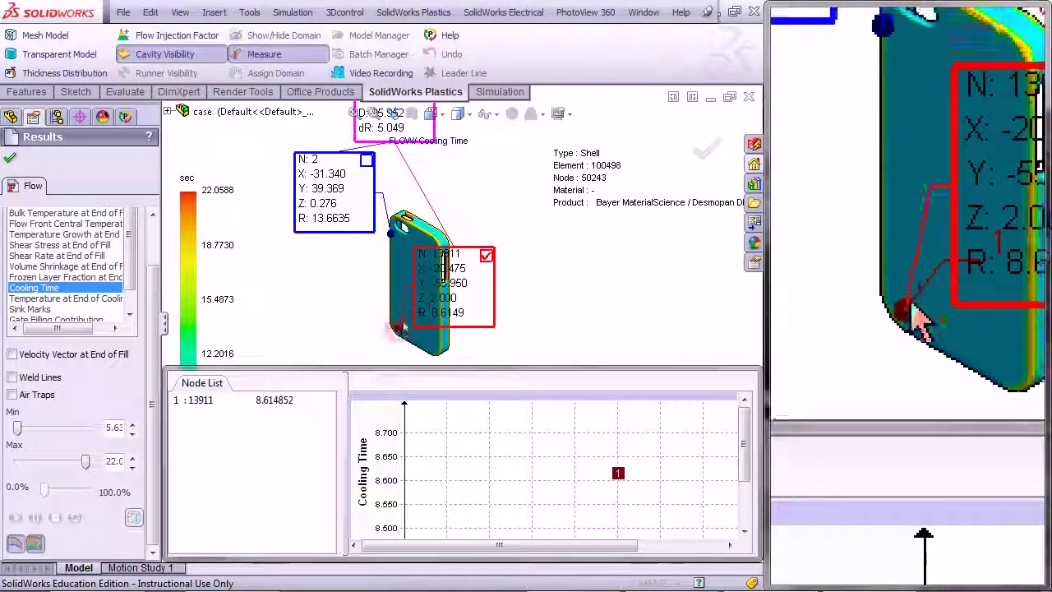
left_click(405, 309)
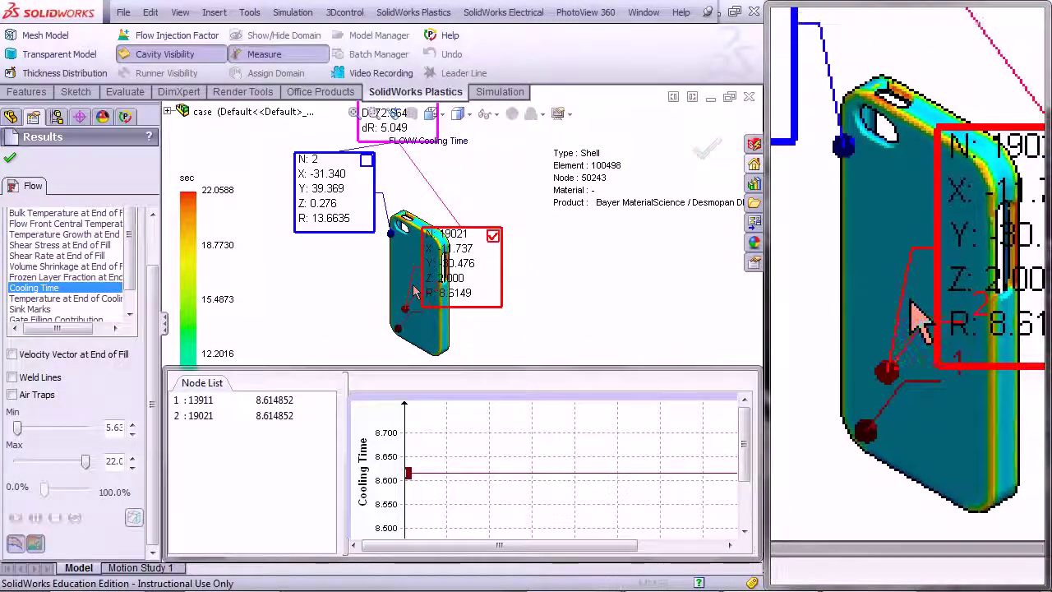
left_click(413, 286)
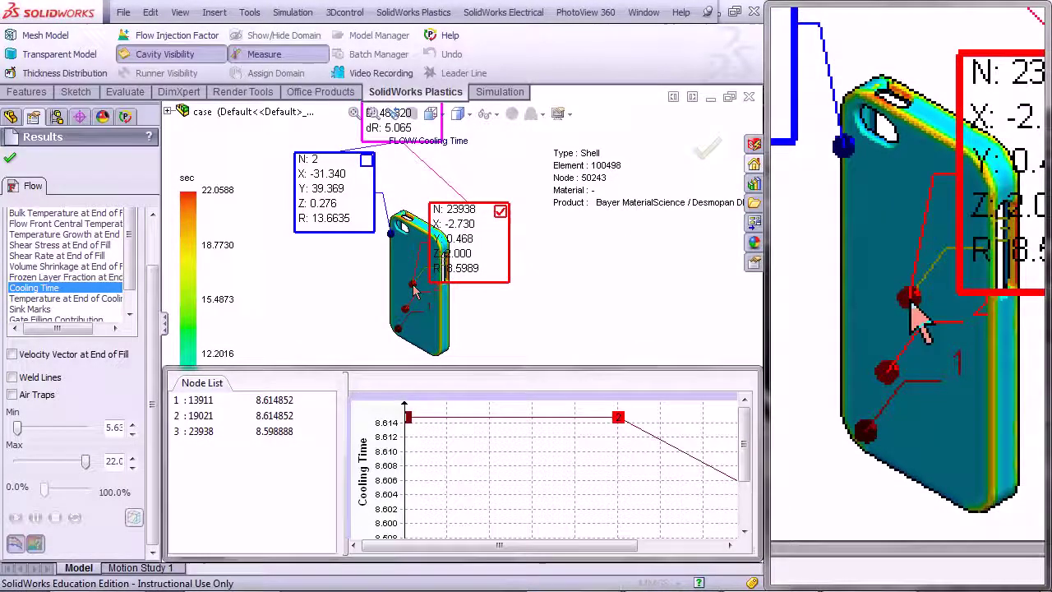
left_click(366, 162)
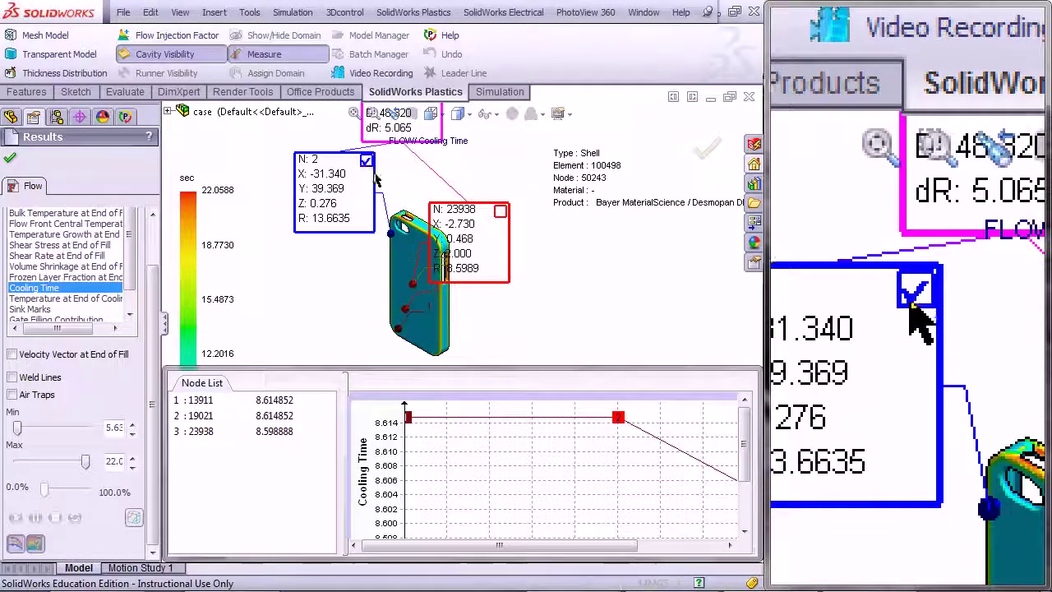
left_click(420, 263)
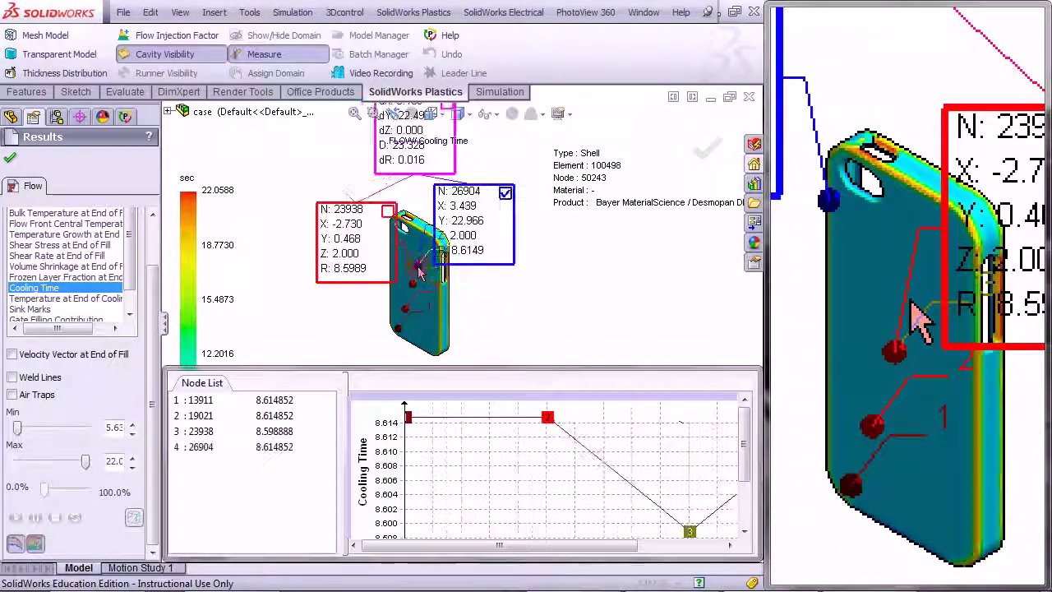
left_click(421, 247)
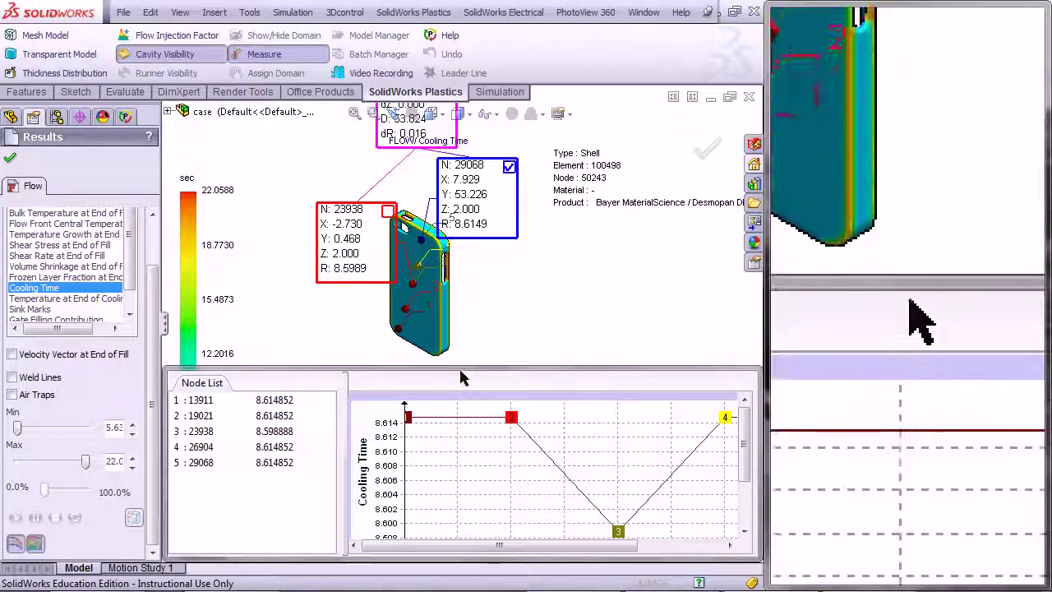
Enlarge the node plot and view Pressure at End of Fill and Fill Time for the five selected nodes.
left_click_drag(466, 372, 460, 163)
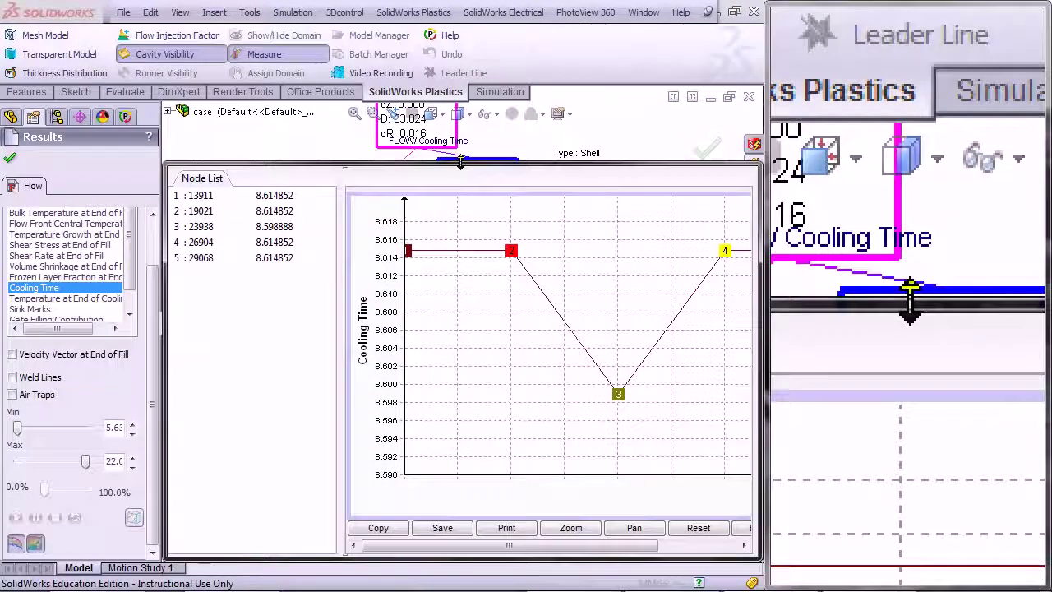
left_click_drag(427, 549, 475, 542)
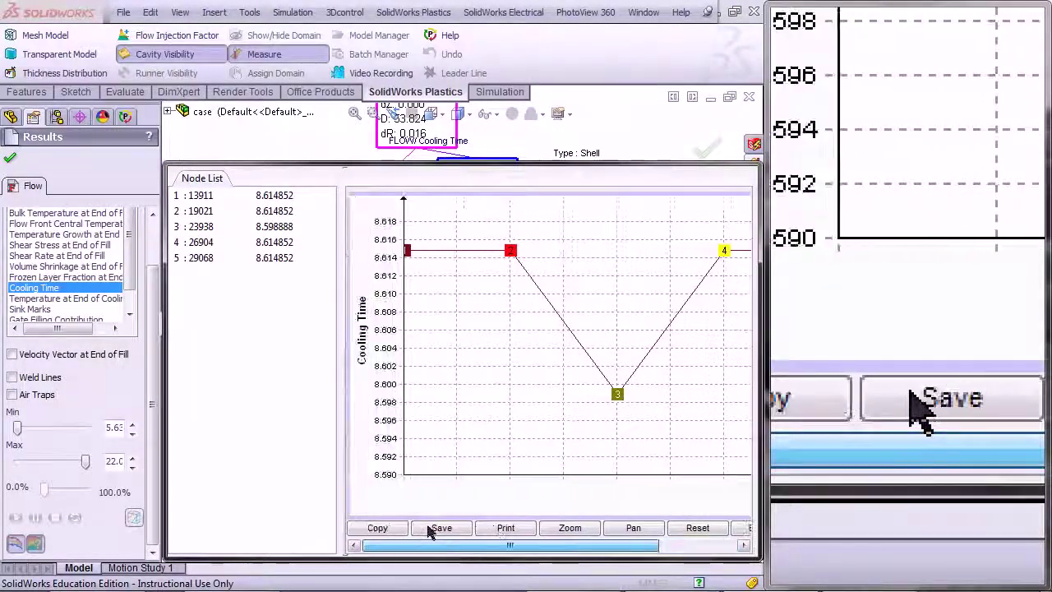
left_click_drag(152, 318, 152, 269)
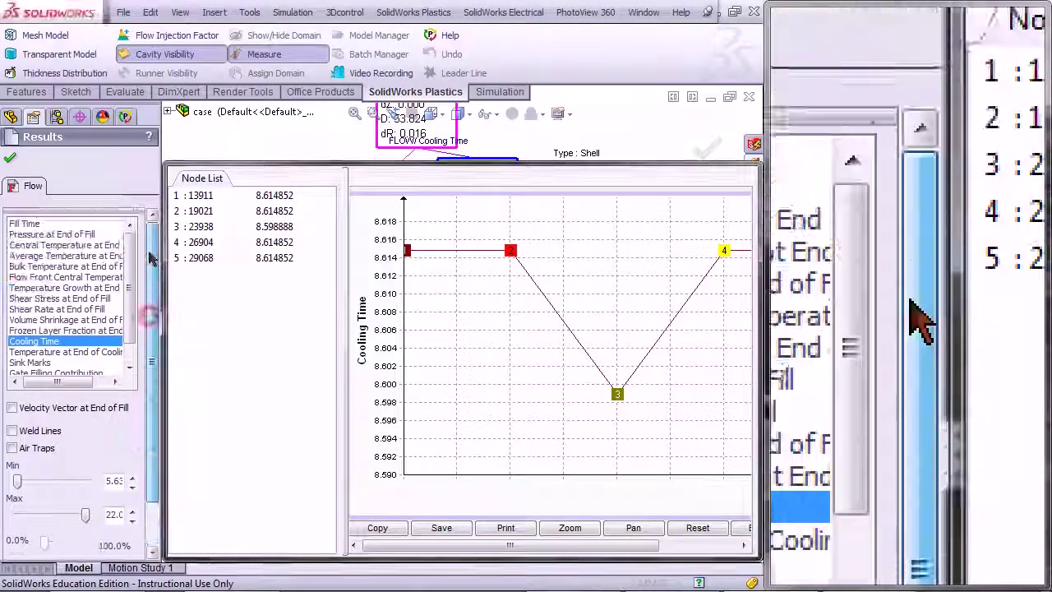
left_click(42, 235)
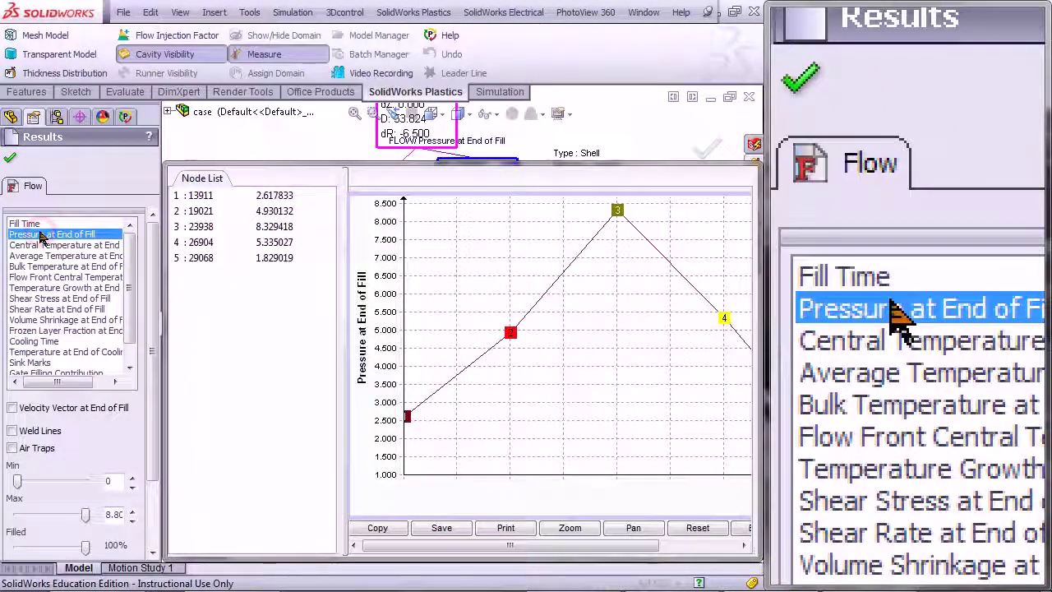
left_click(27, 227)
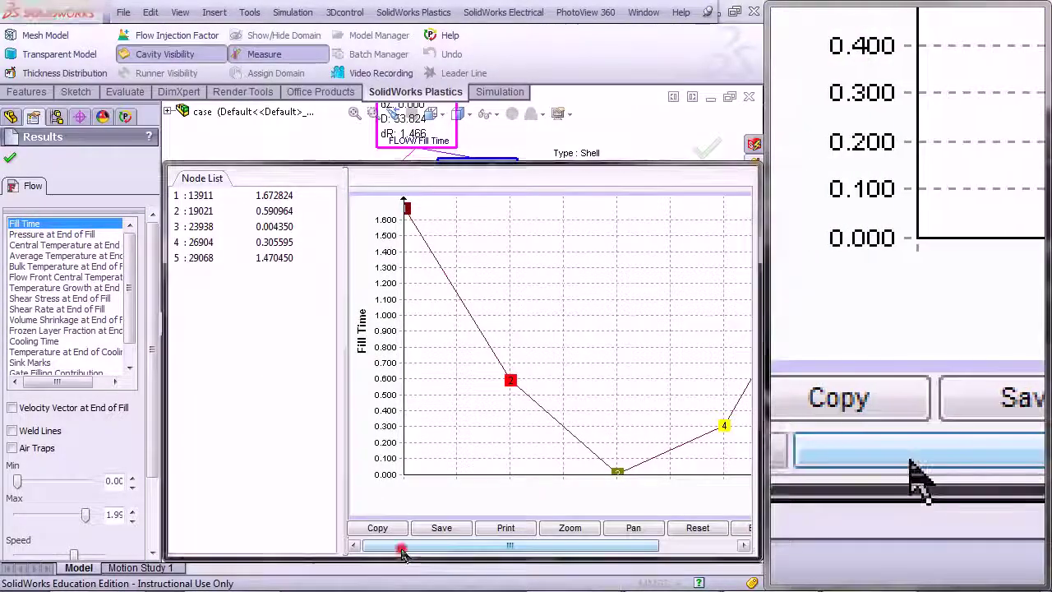
Save the Fill Time node plot as a JPEG image named graph1.
mouse_move(409, 550)
left_mouse_down()
mouse_move(487, 552)
mouse_move(408, 549)
left_mouse_up()
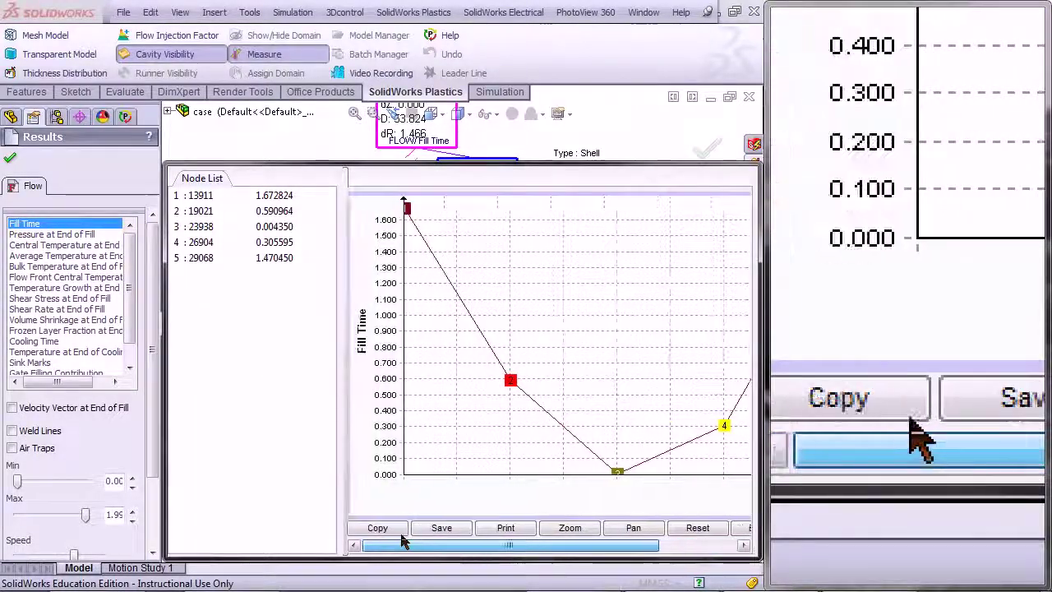
left_click(441, 529)
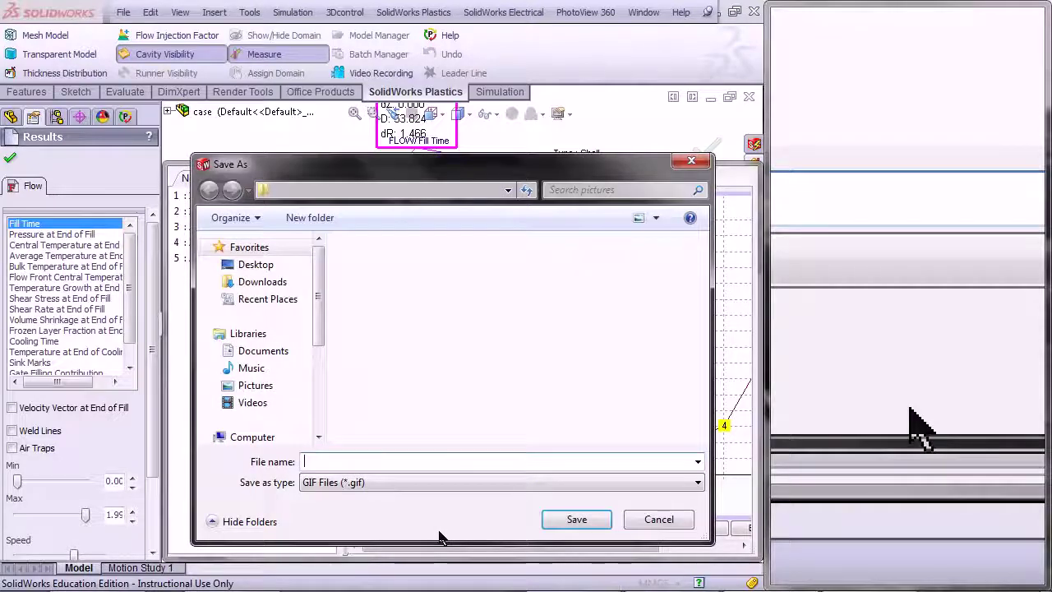
left_click(418, 484)
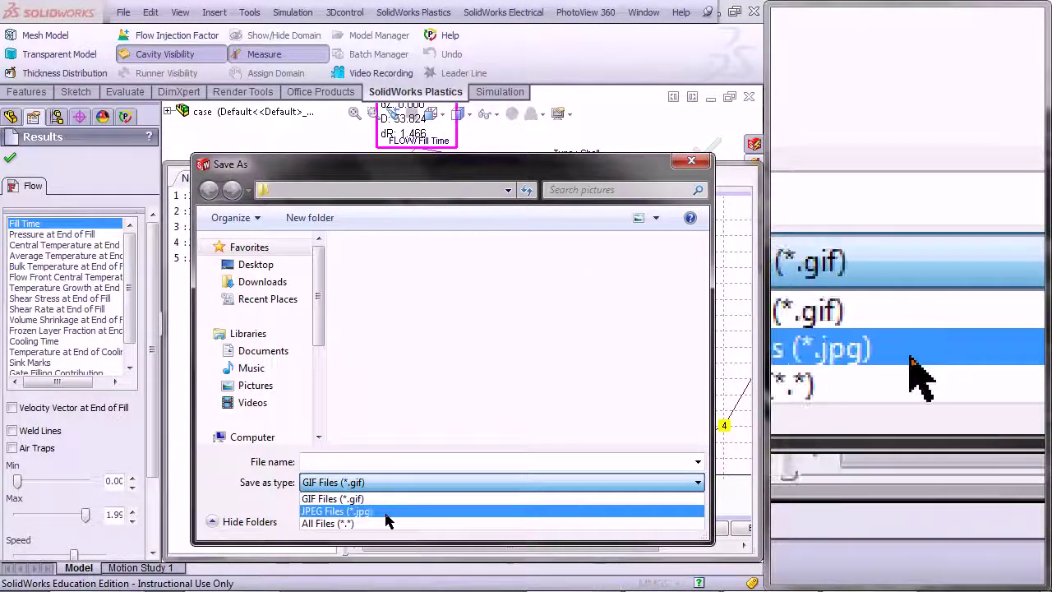
left_click(387, 512)
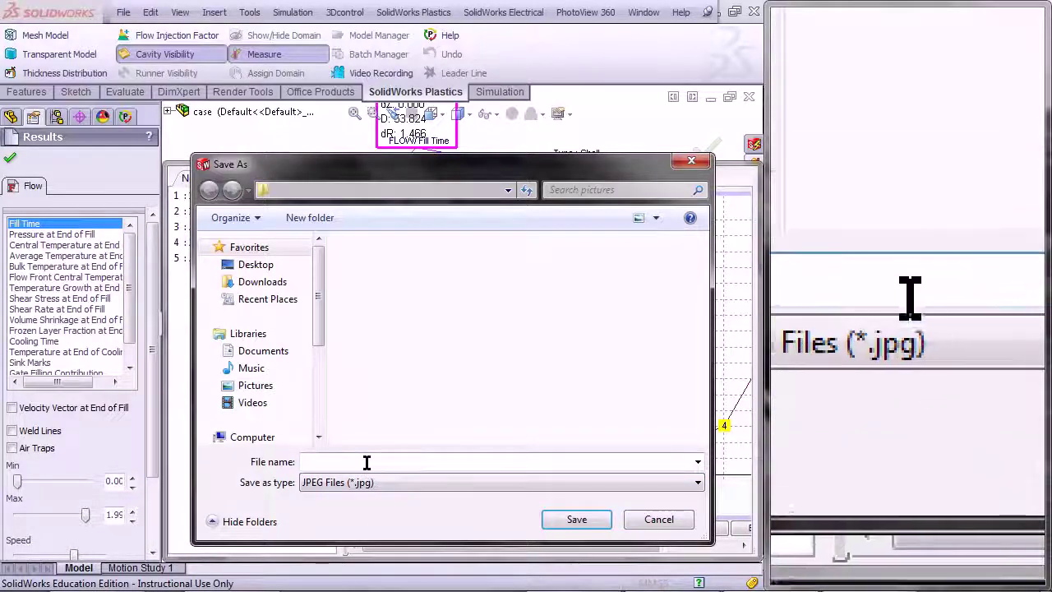
left_click(364, 461)
type("graph1")
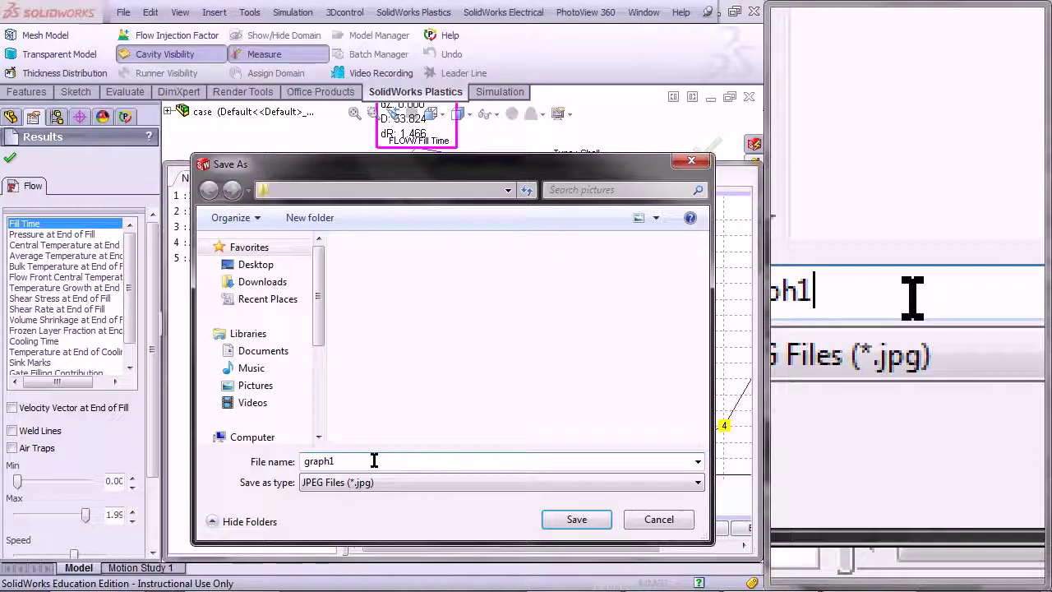
left_click(575, 519)
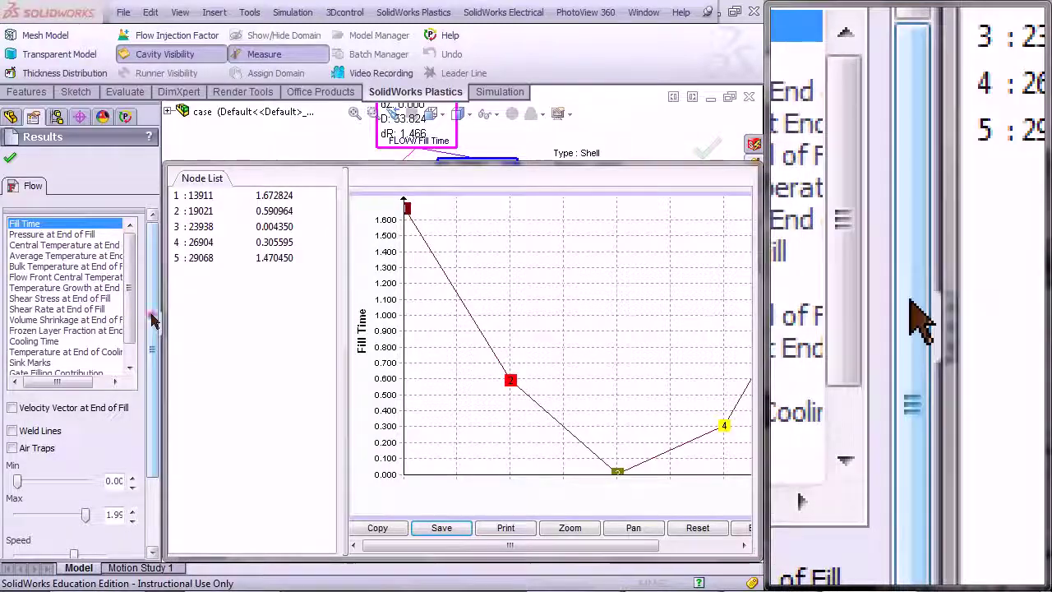
Close the Fill Time node plot, turn off the Measure tool to clear the node labels, and exit the flow results.
left_click_drag(152, 321, 152, 390)
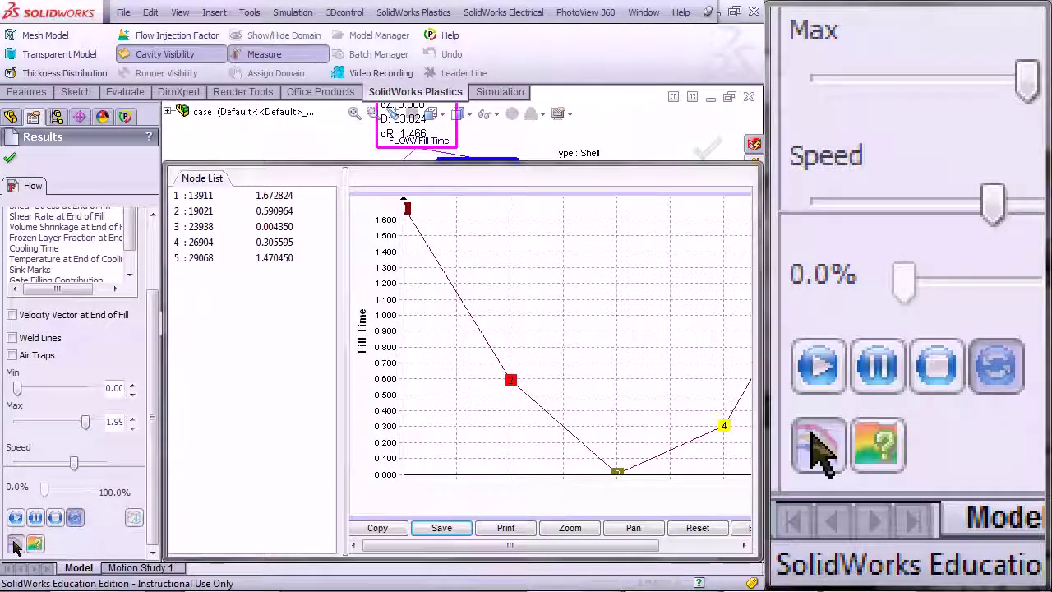
left_click(15, 545)
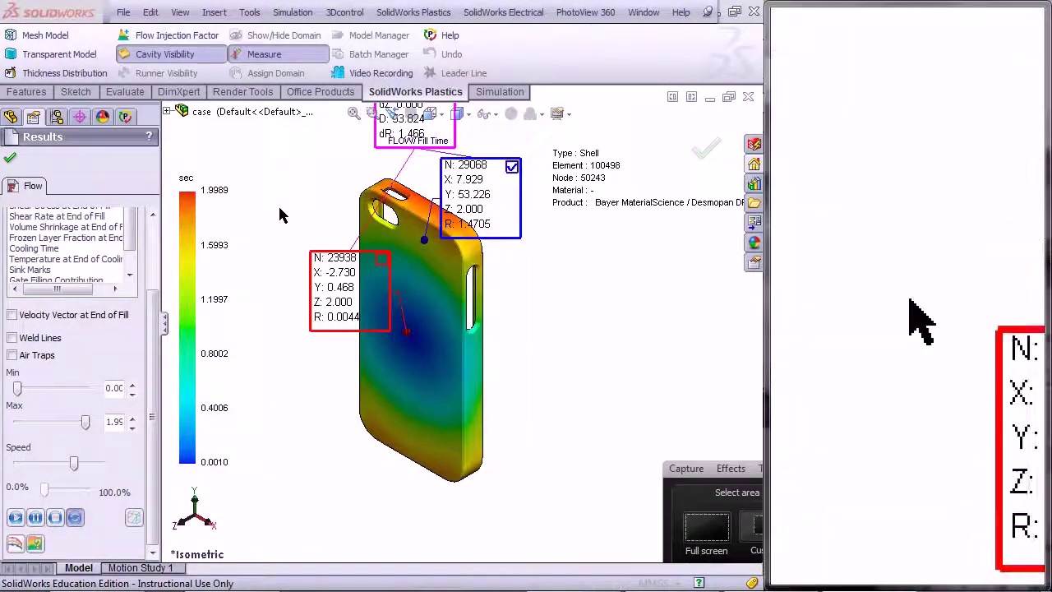
left_click(264, 54)
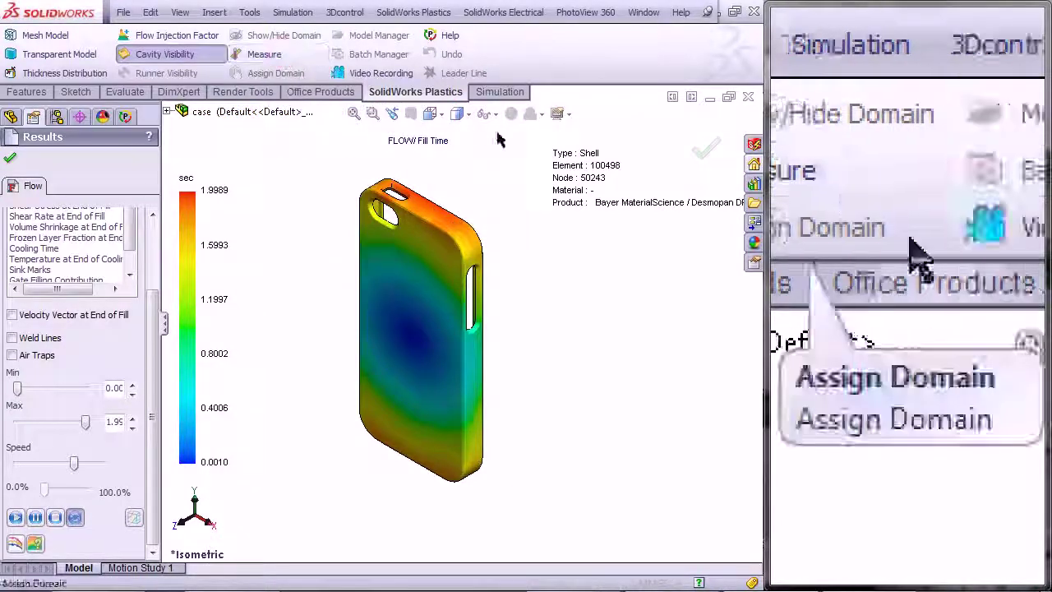
left_click(712, 153)
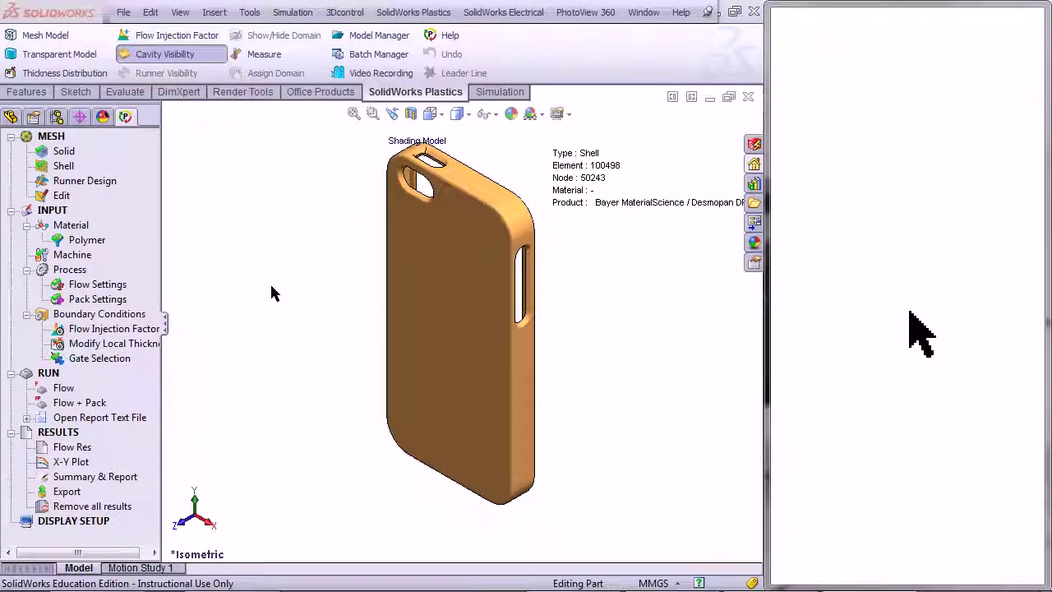
Open the X-Y Plot results, enlarge the plot window, and plot the Y-dir. Clamping Force of the filling process.
right_click(61, 467)
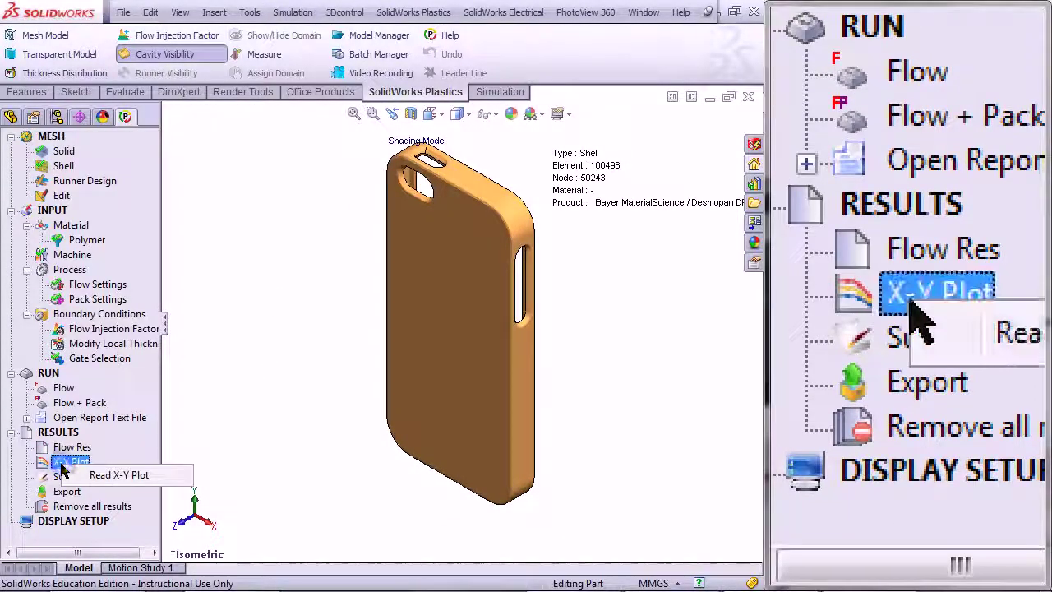
left_click(103, 538)
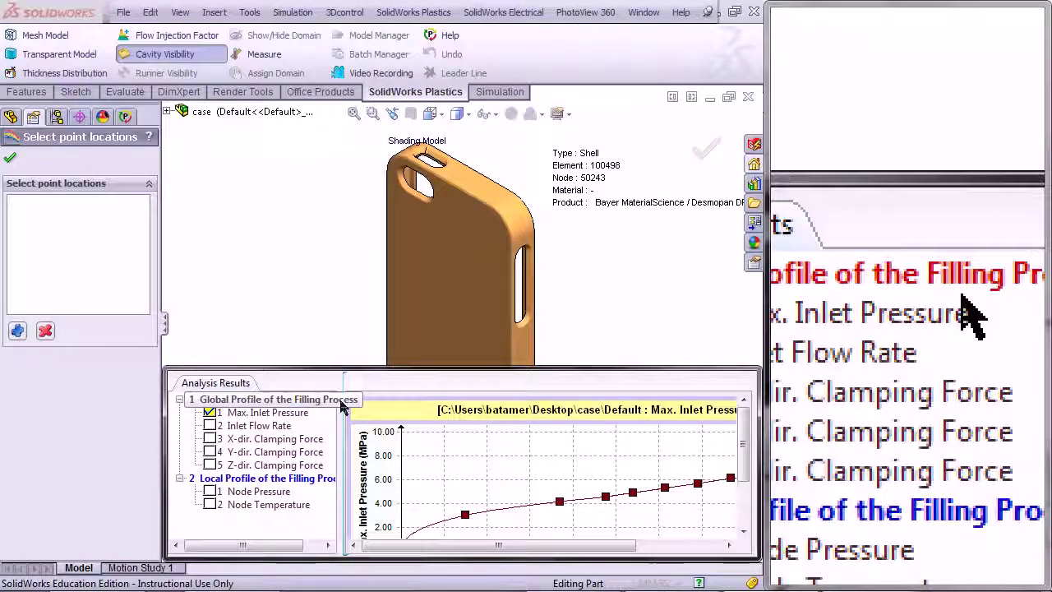
left_click_drag(383, 369, 420, 120)
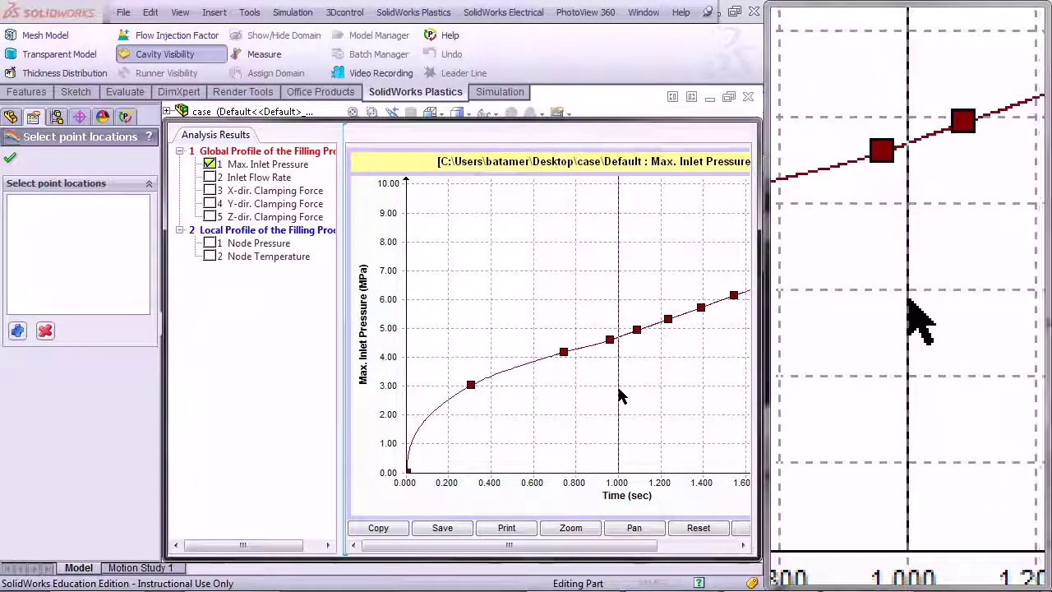
left_click(303, 206)
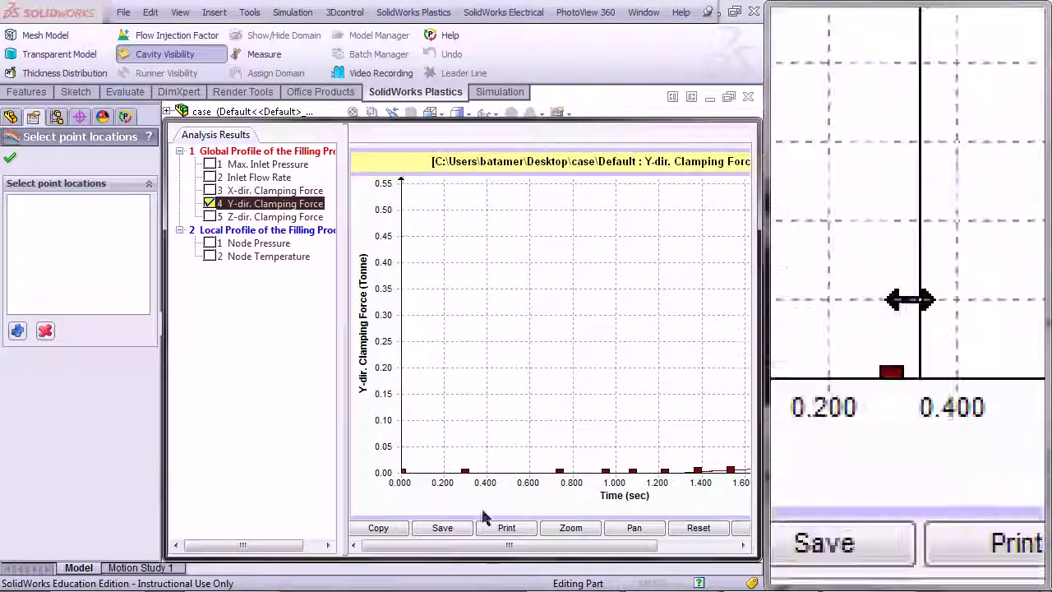
Save the Y-dir. Clamping Force plot as a JPEG image named graph2 and close the X-Y plot.
mouse_move(485, 549)
left_mouse_down()
mouse_move(585, 549)
mouse_move(470, 542)
left_mouse_up()
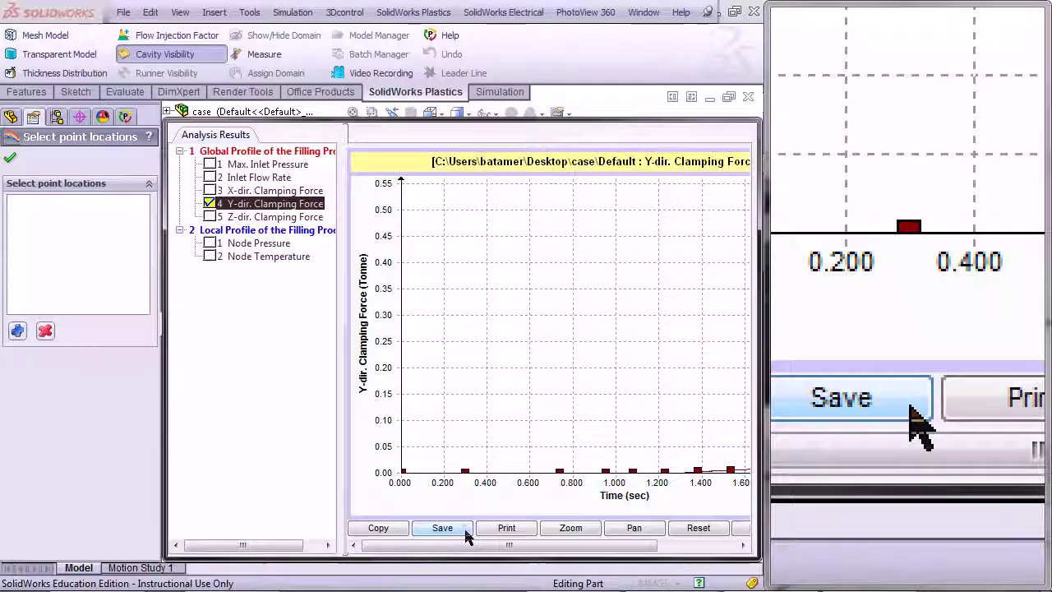
left_click(465, 531)
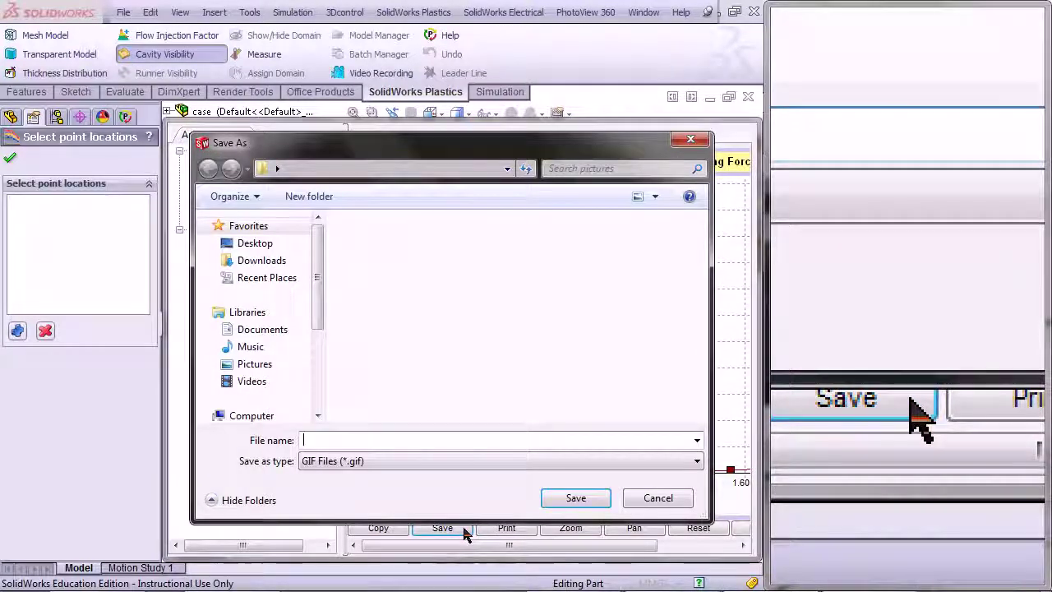
type("graph2")
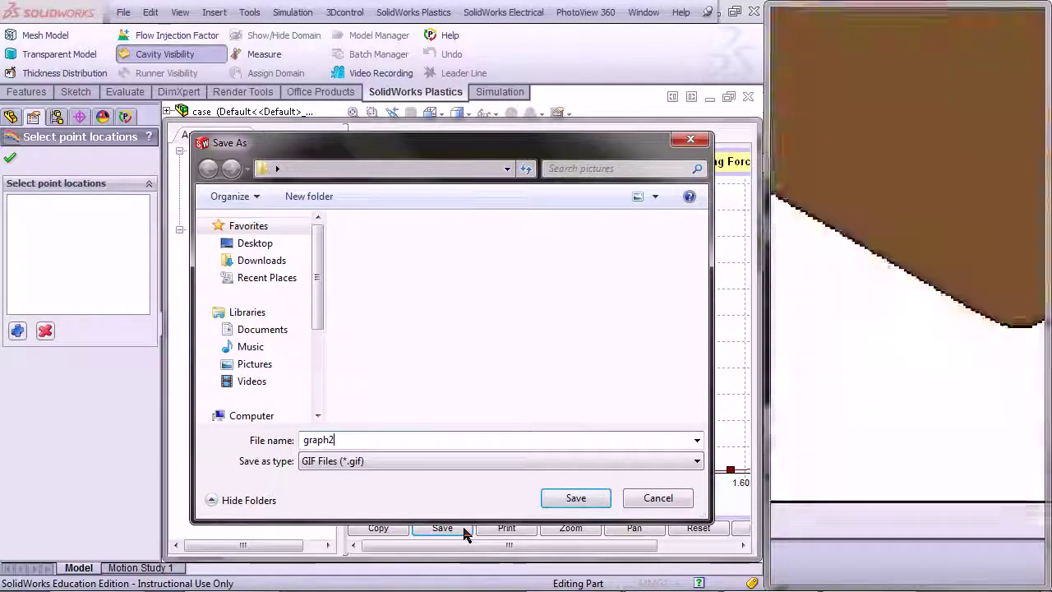
left_click(466, 463)
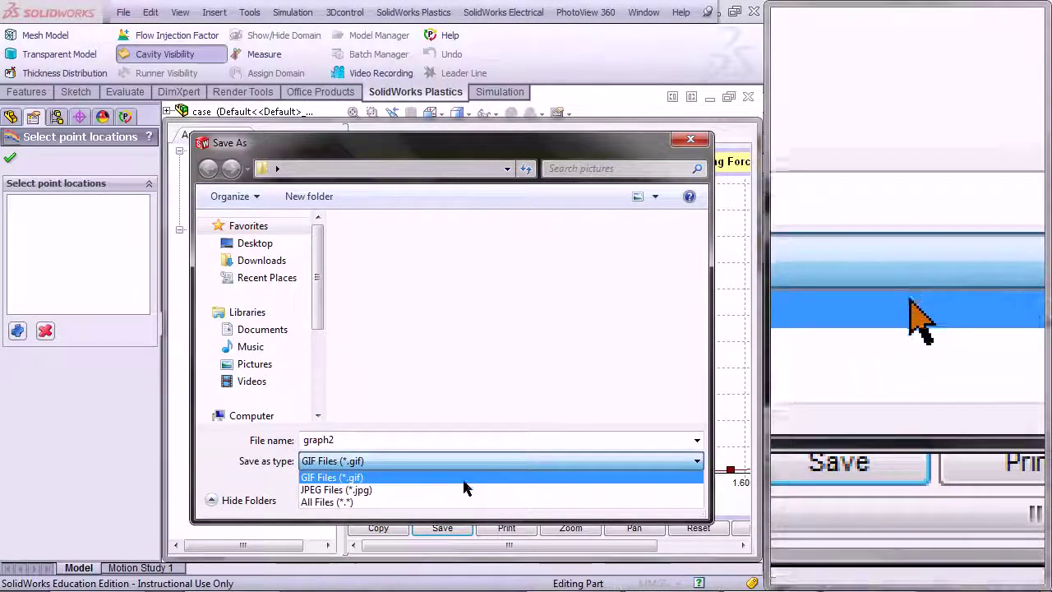
left_click(465, 489)
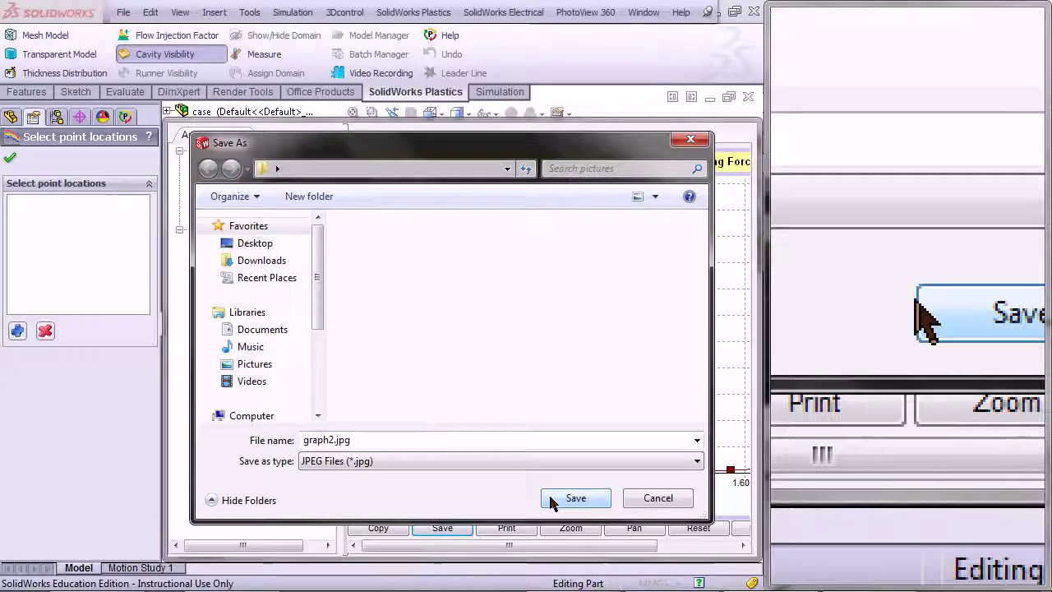
left_click(575, 498)
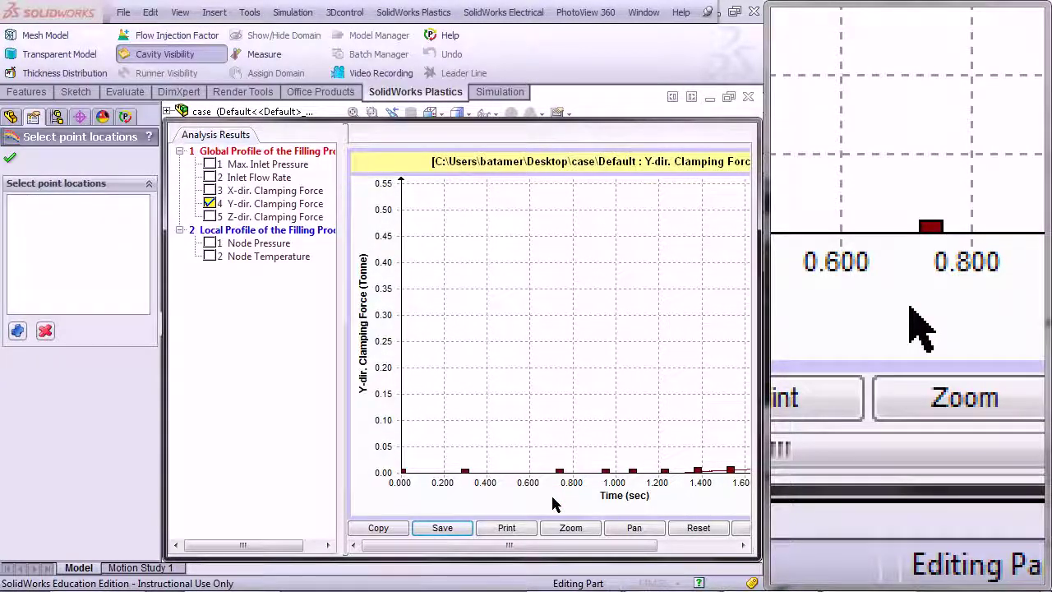
left_click(11, 161)
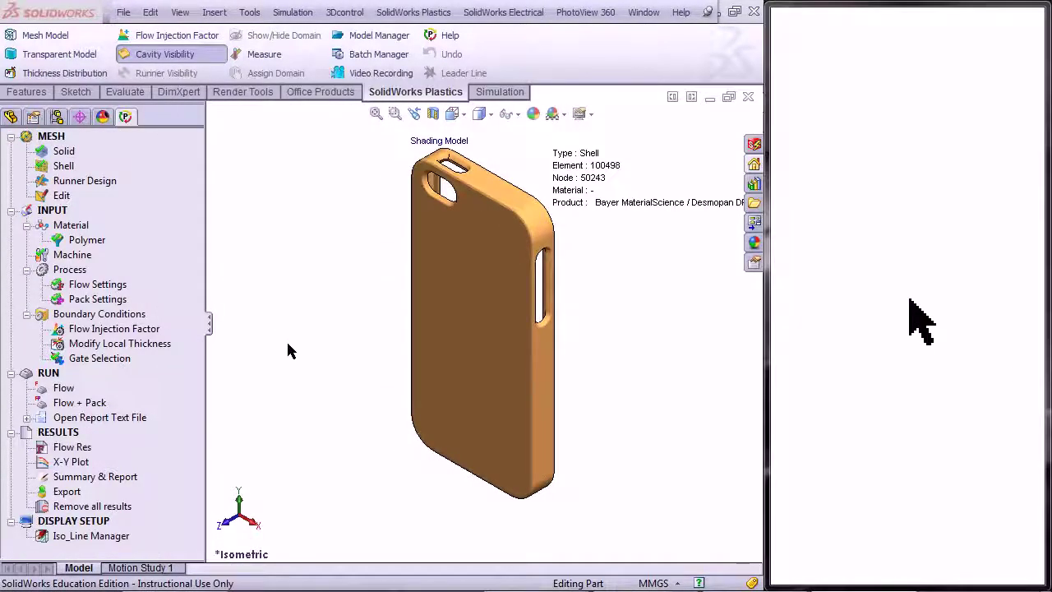
Open the Fill Time flow result with Air Traps shown and examine the air traps around the case's lower edge.
left_click(81, 448)
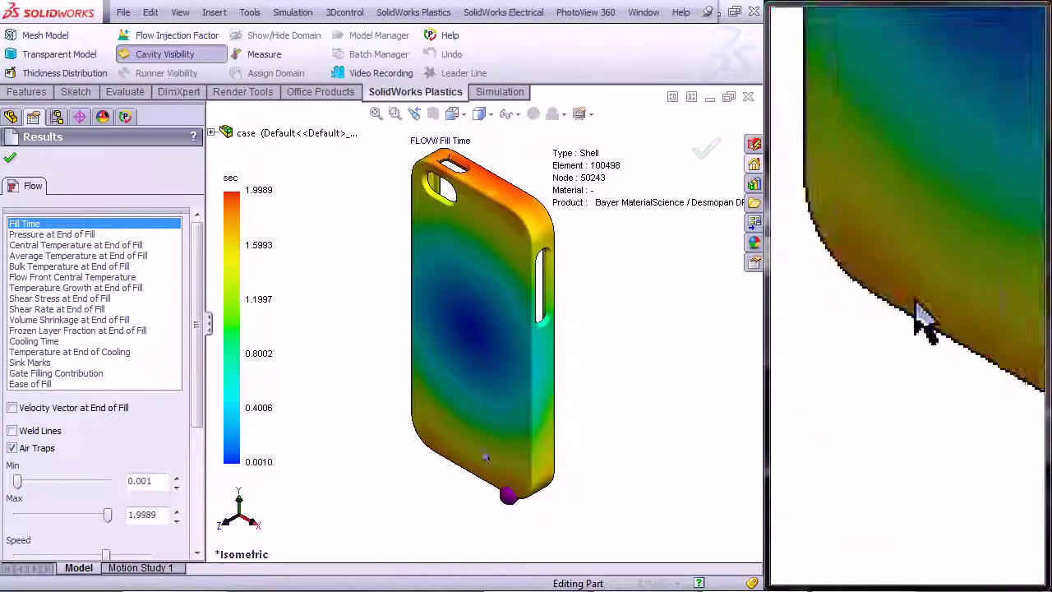
middle_click_drag(563, 387, 489, 469)
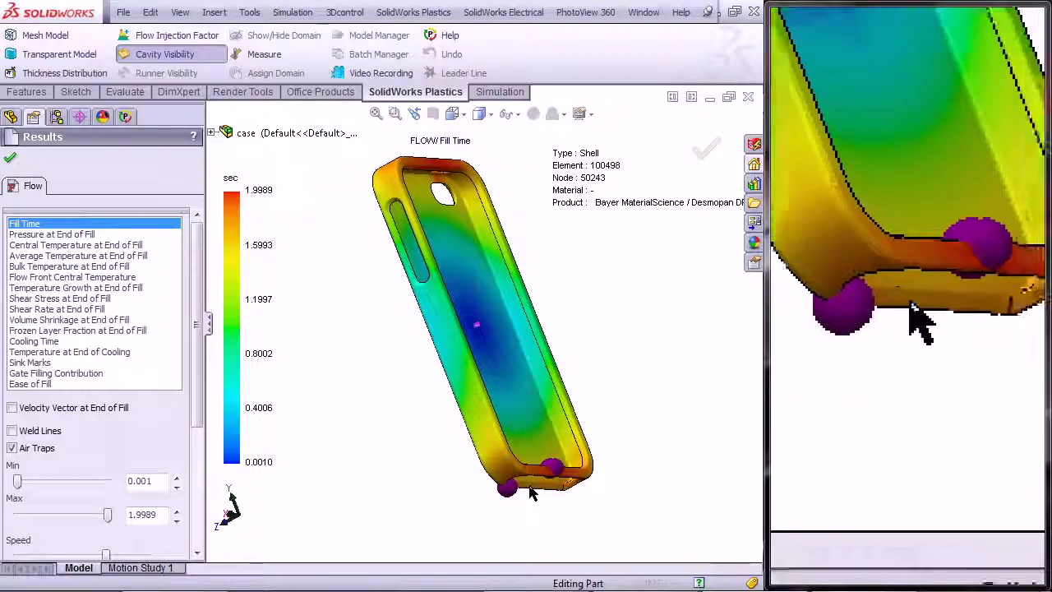
scroll(532, 473, "down", 5)
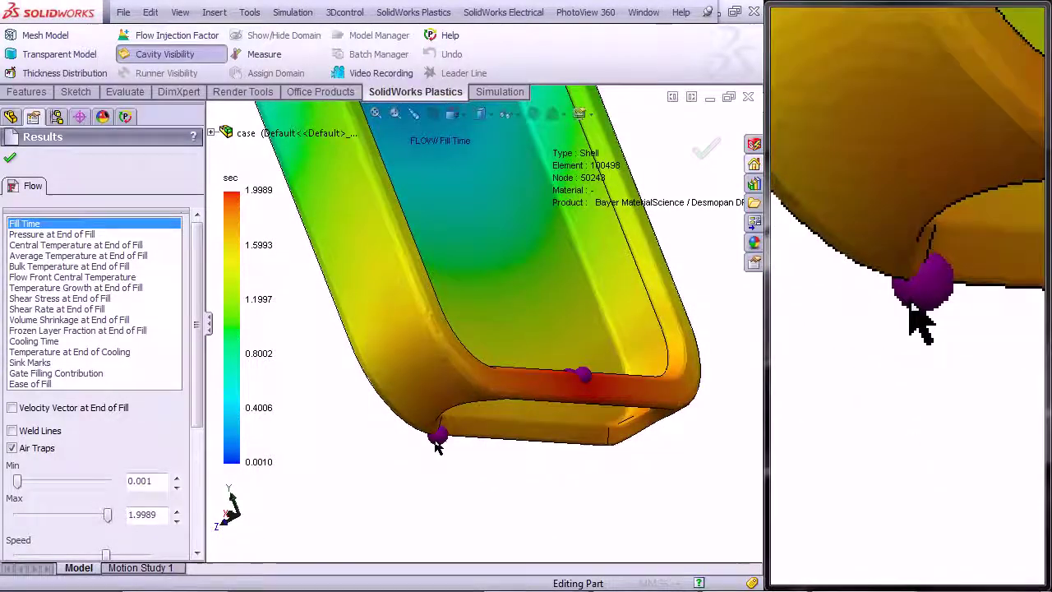
middle_click_drag(586, 380, 578, 439)
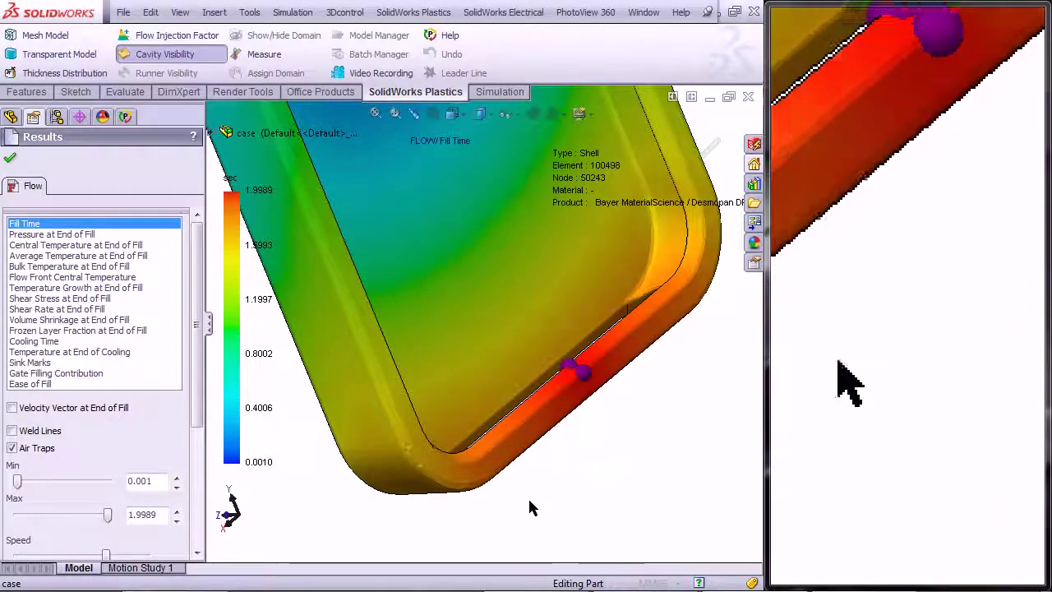
middle_click_drag(530, 508, 484, 481)
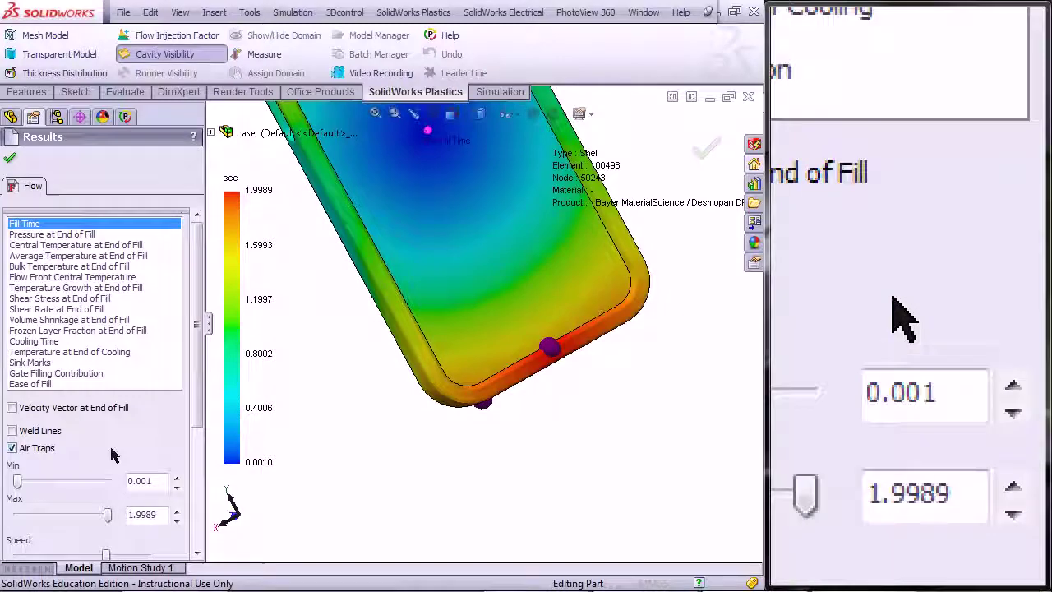
Switch from Air Traps to Weld Lines and examine the weld lines over the whole case.
left_click(13, 431)
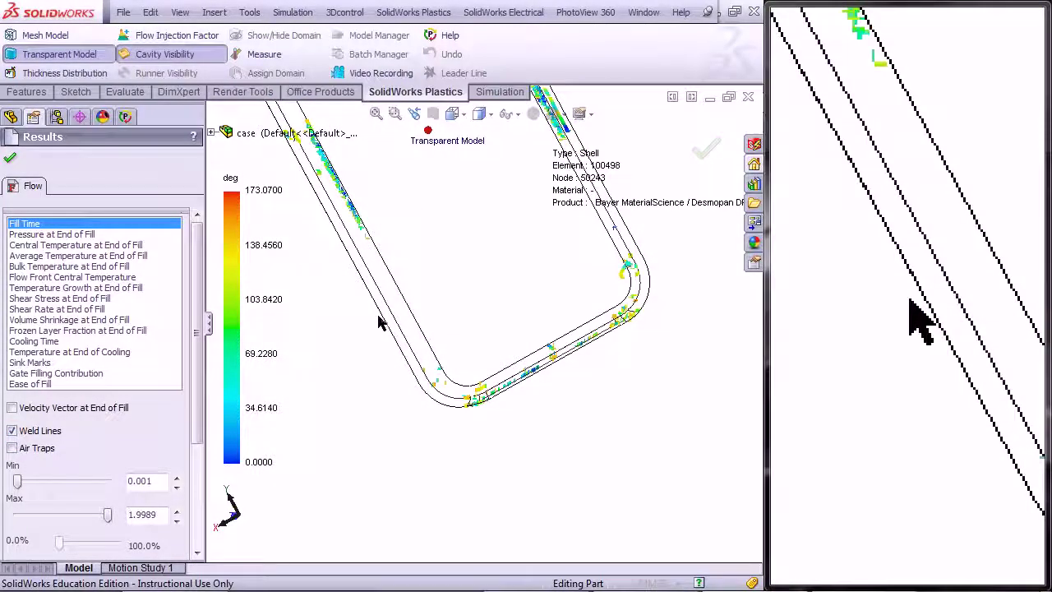
scroll(386, 322, "up", 5)
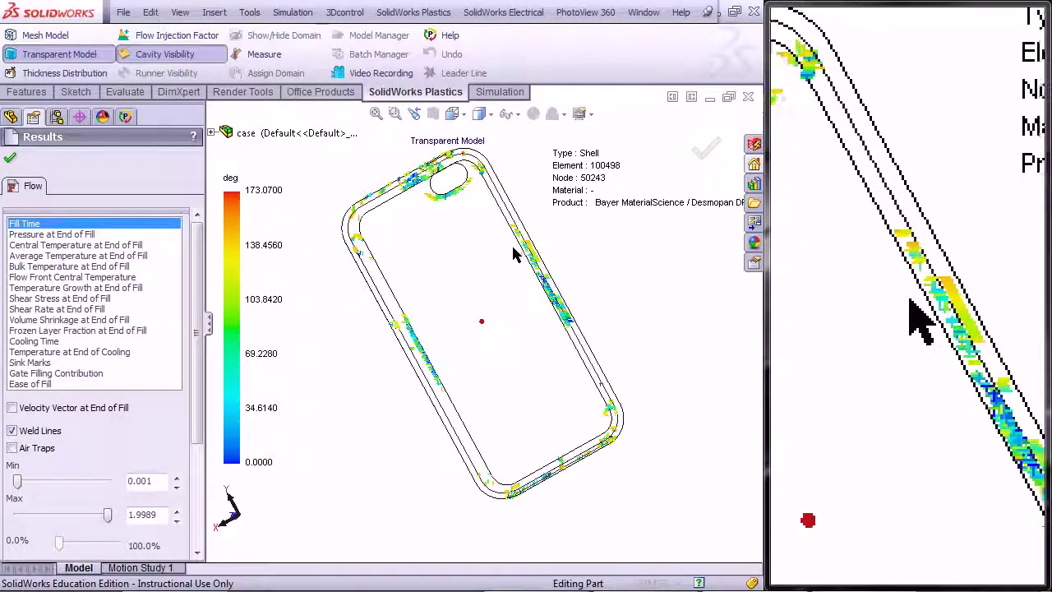
left_click_drag(196, 405, 198, 516)
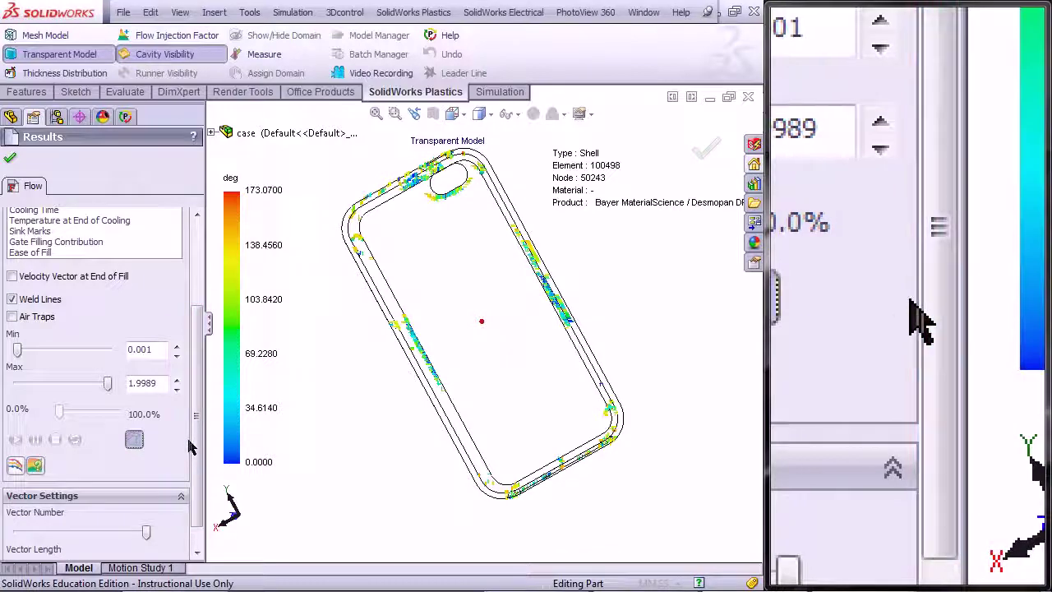
left_click_drag(199, 446, 199, 363)
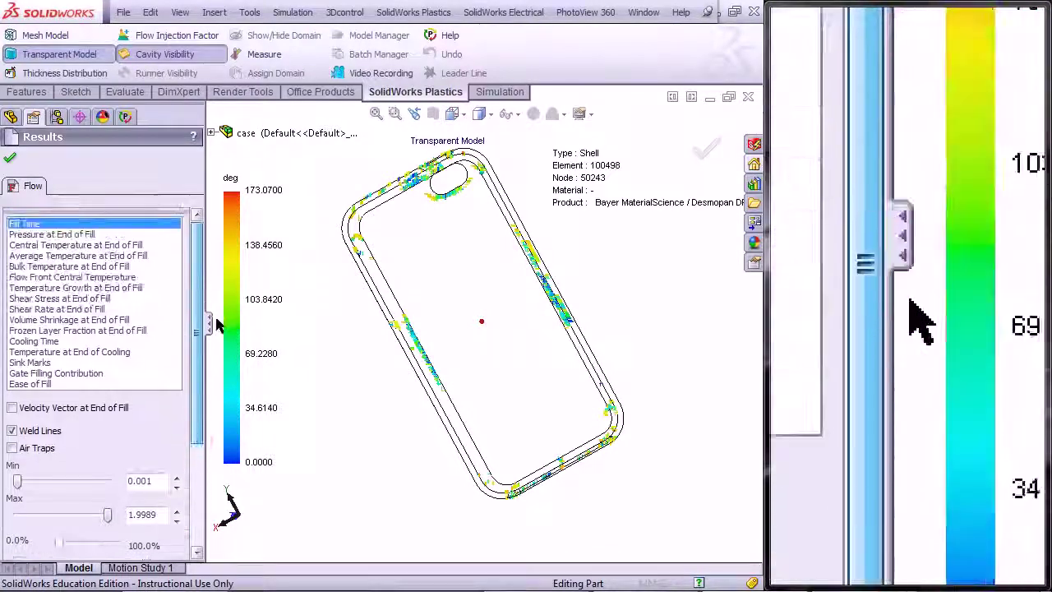
Display Fill Time as isolines with the weld lines, set the animation speed to its minimum, and play the filling around the lower-edge weld line.
left_click(138, 225)
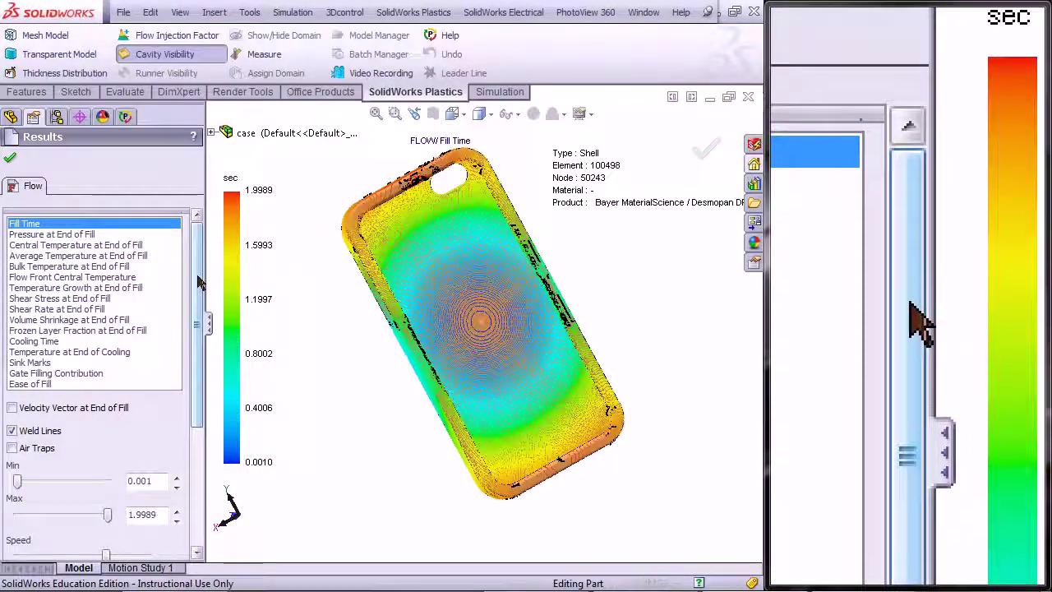
left_click_drag(200, 282, 200, 367)
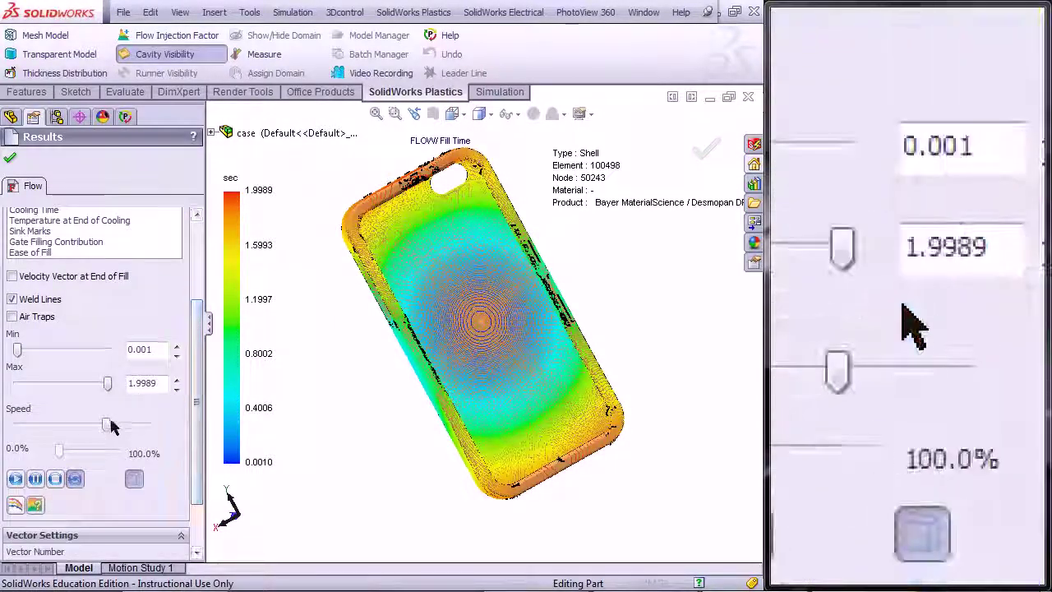
left_click_drag(105, 427, 17, 426)
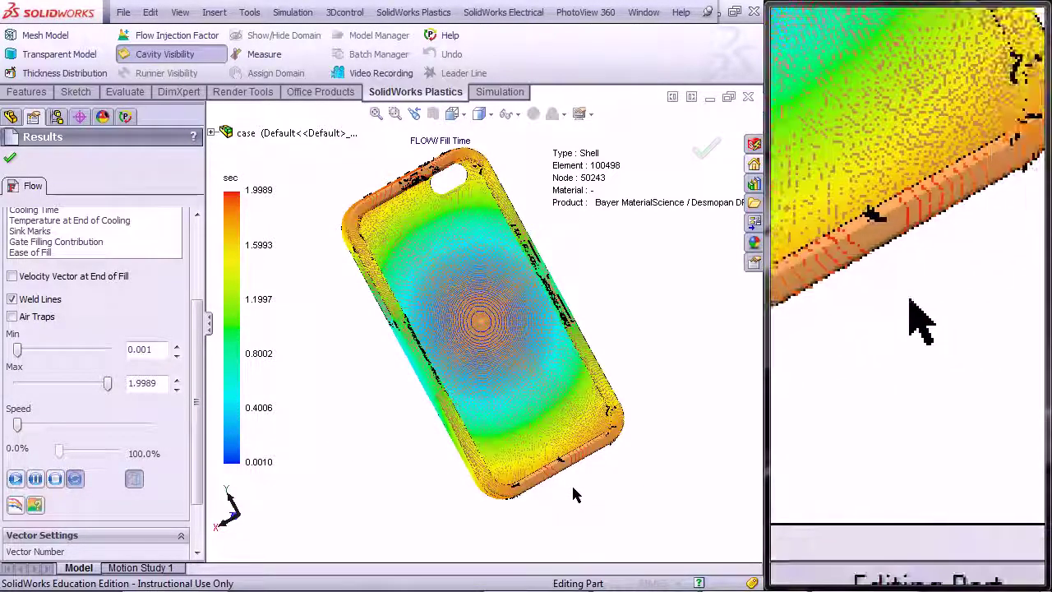
scroll(573, 490, "down", 8)
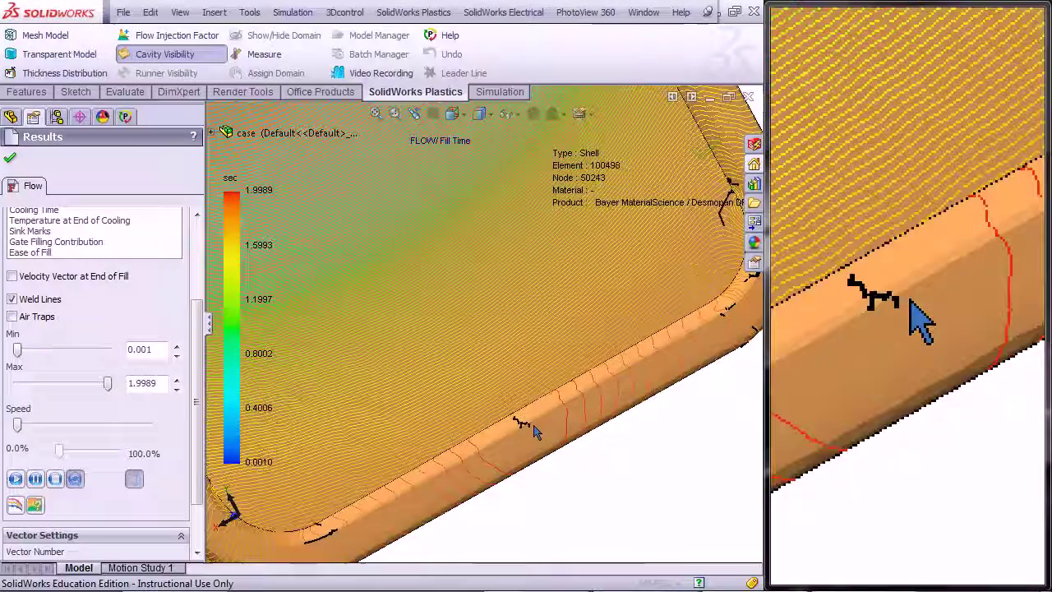
left_click(16, 480)
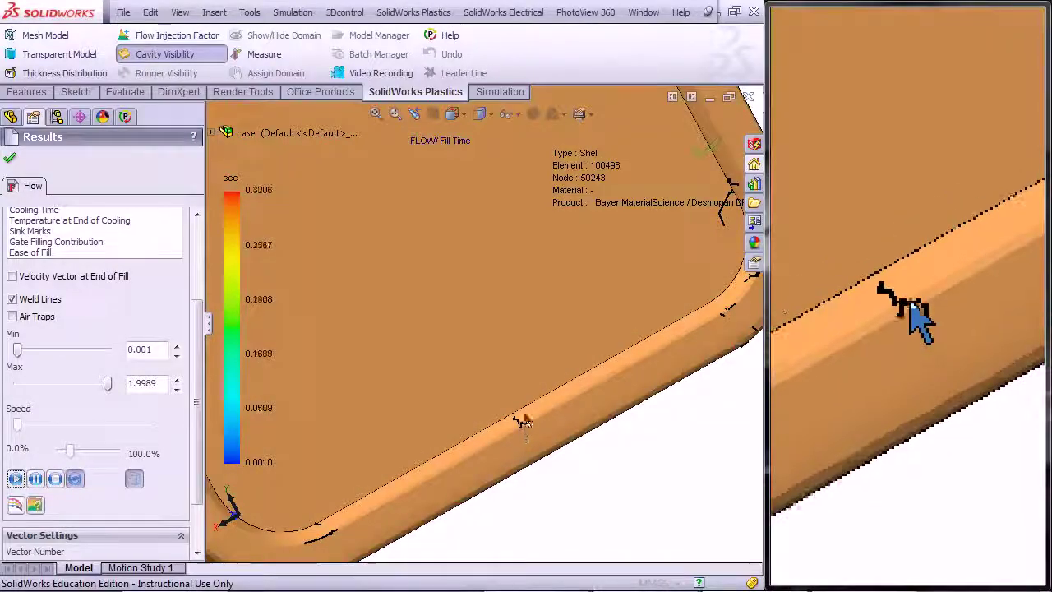
Examine the weld lines along the case's upper edge beside the camera opening during the Fill Time animation, and close the results.
scroll(524, 421, "up", 10)
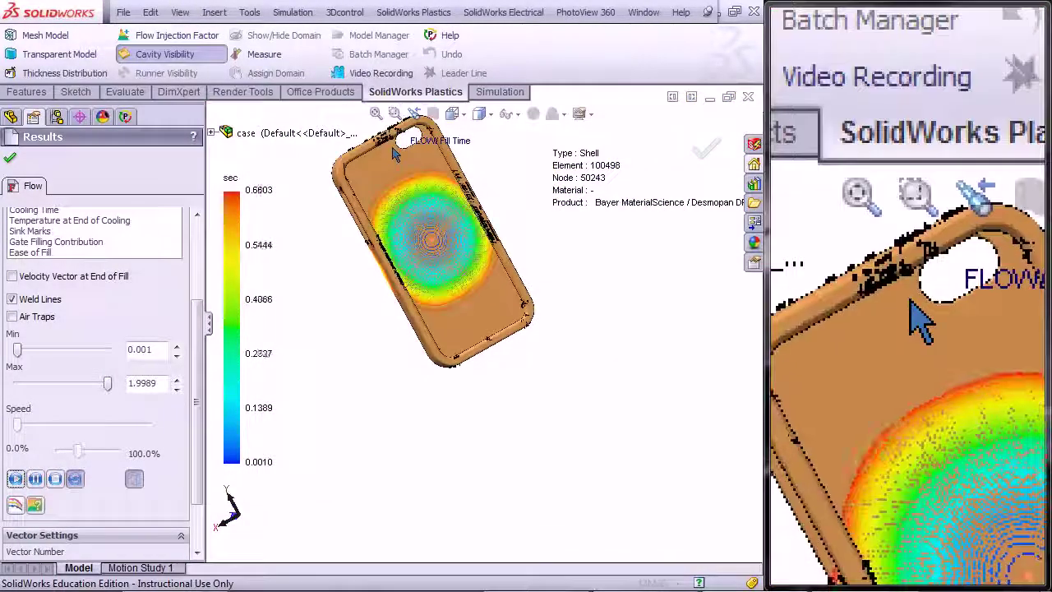
scroll(395, 155, "down", 10)
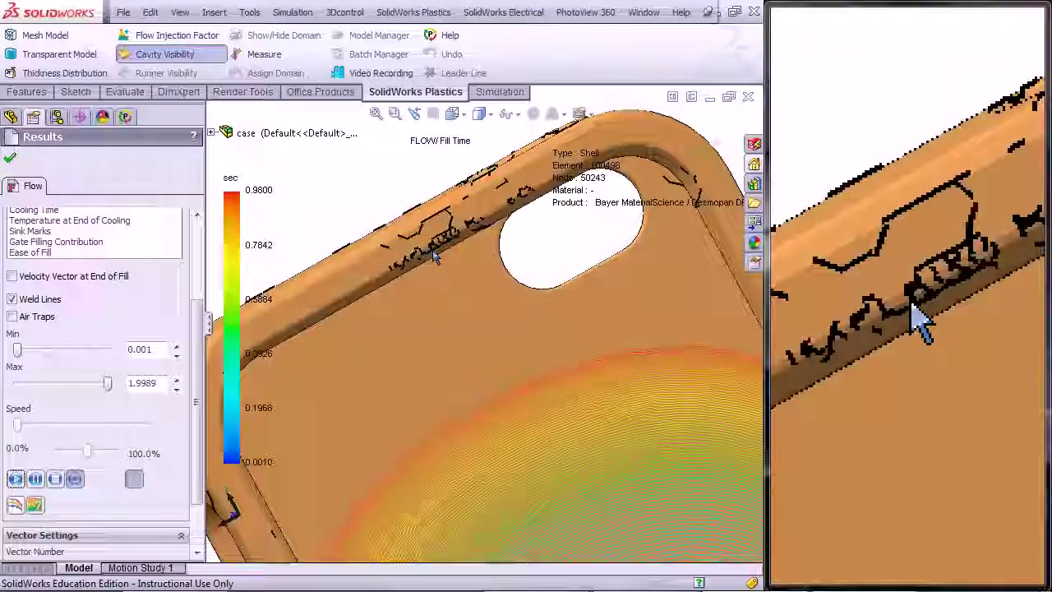
scroll(433, 257, "down", 4)
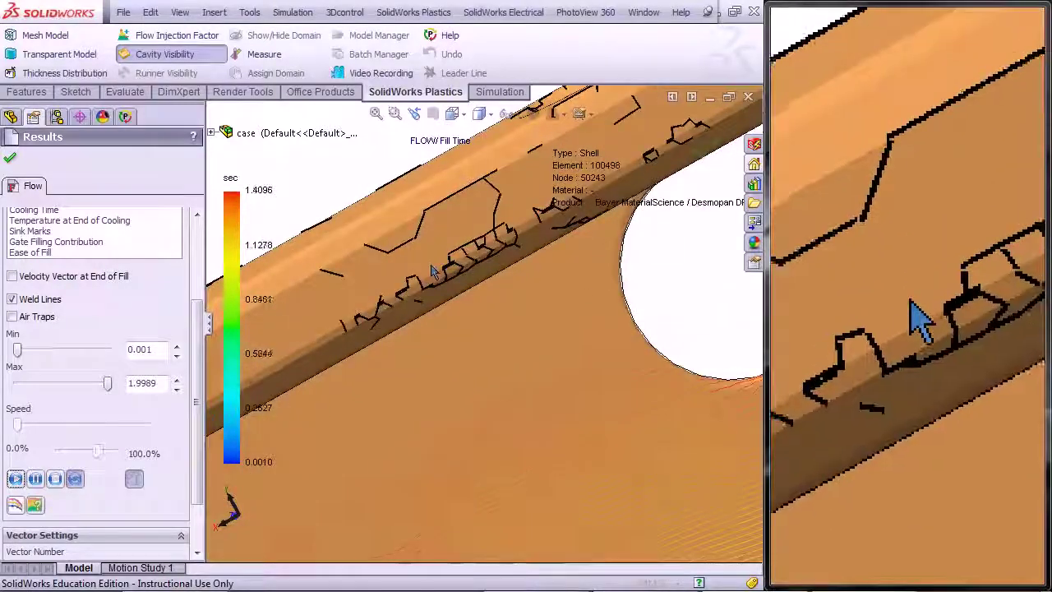
scroll(433, 271, "down", 3)
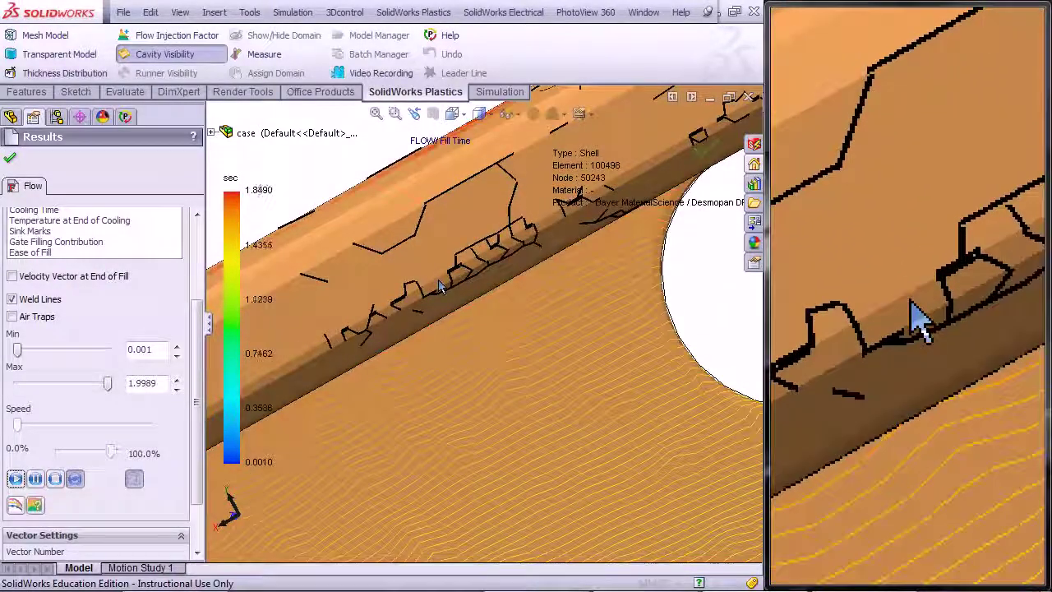
scroll(438, 287, "up", 10)
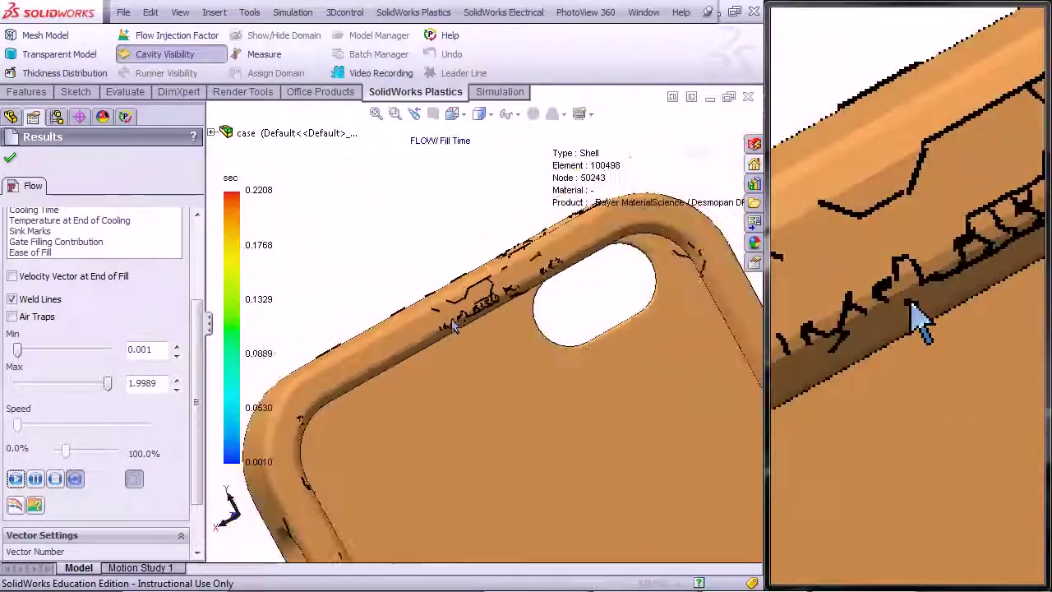
scroll(472, 378, "up", 6)
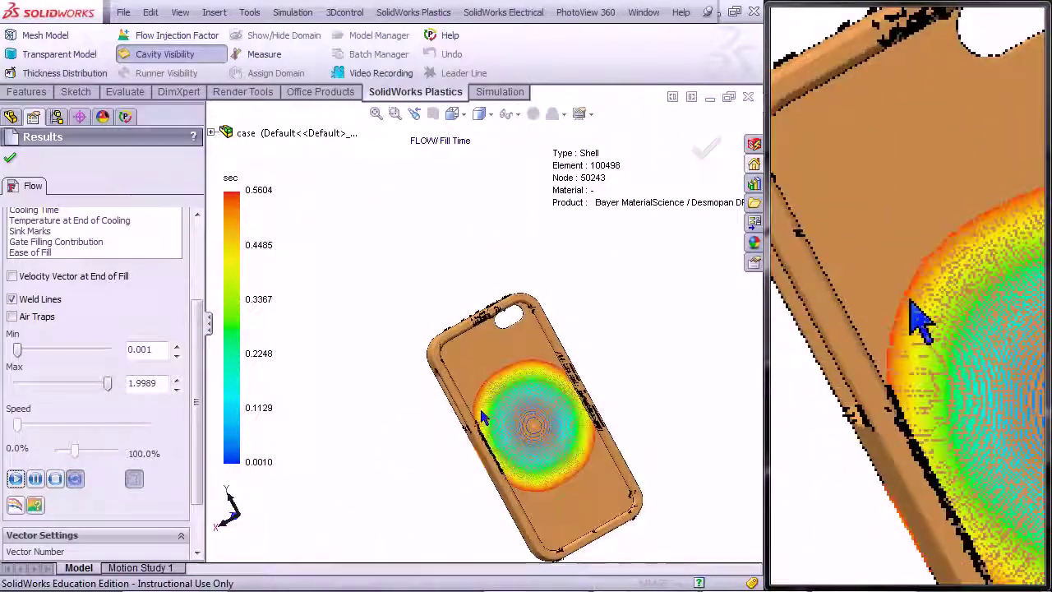
key("f")
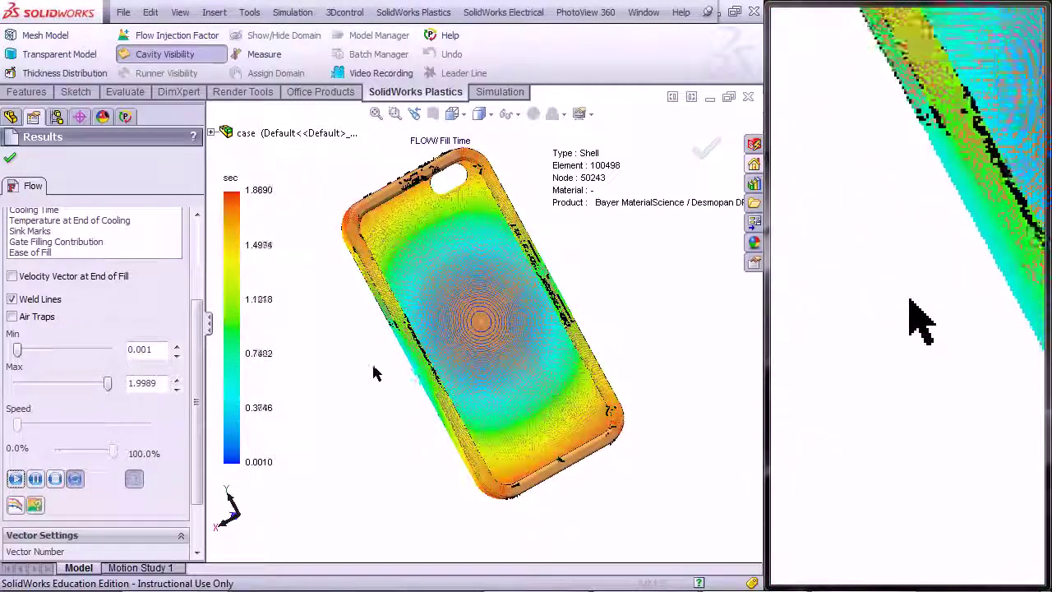
left_click(10, 156)
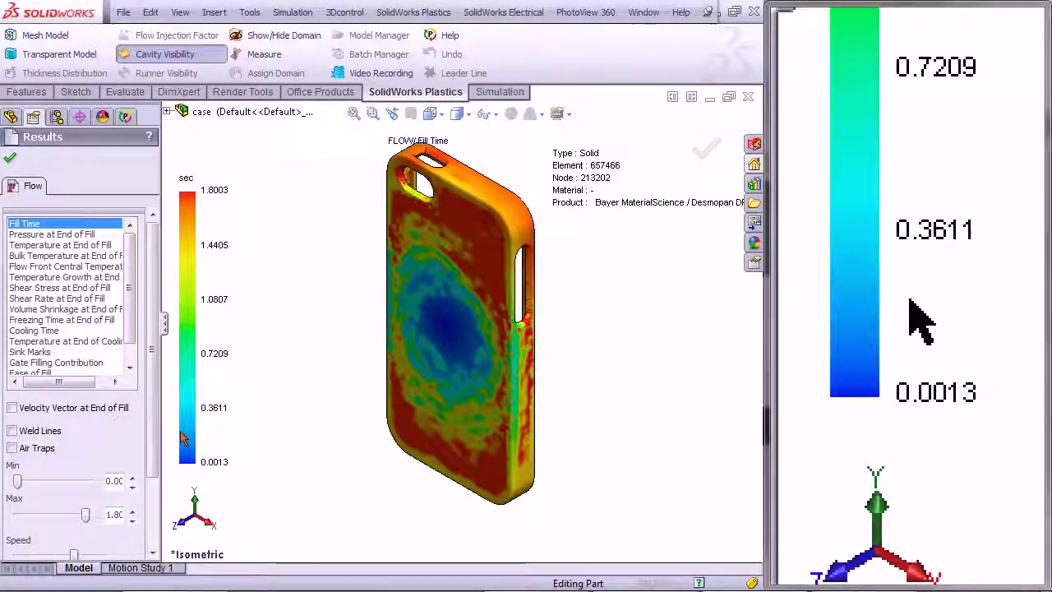
Turn on clipping for the solid-mesh case's Fill Time result and play the filling through the cut section around the side wall.
left_click_drag(148, 448, 154, 538)
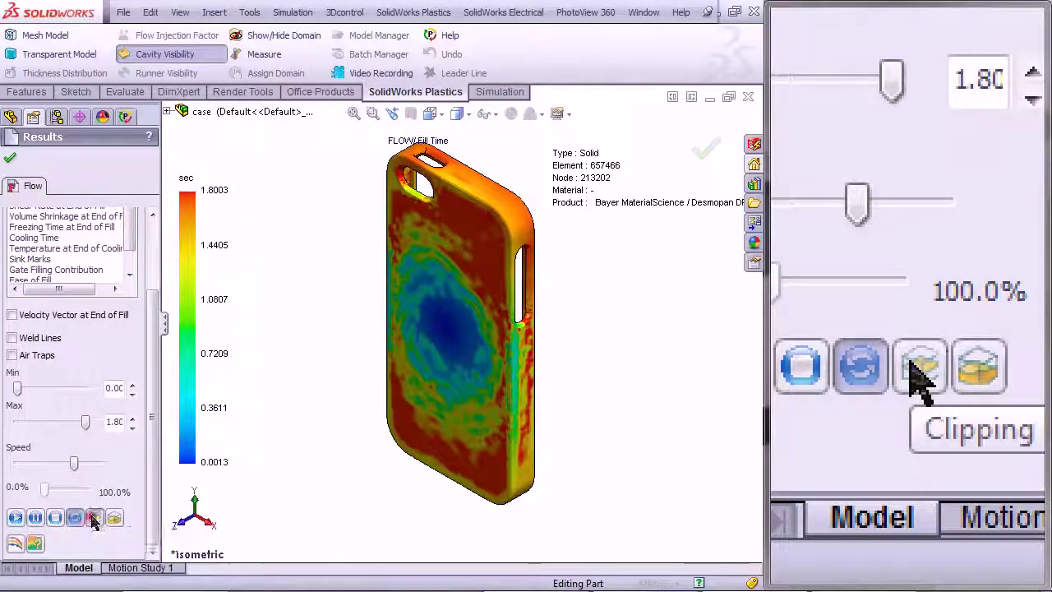
left_click(95, 517)
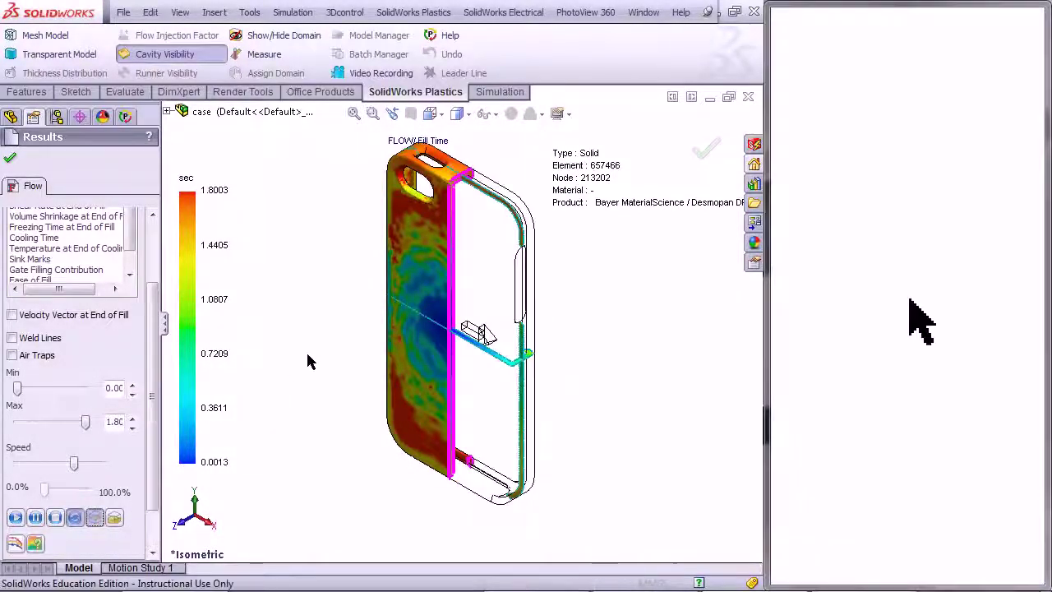
left_click(14, 518)
scroll(448, 308, "down", 5)
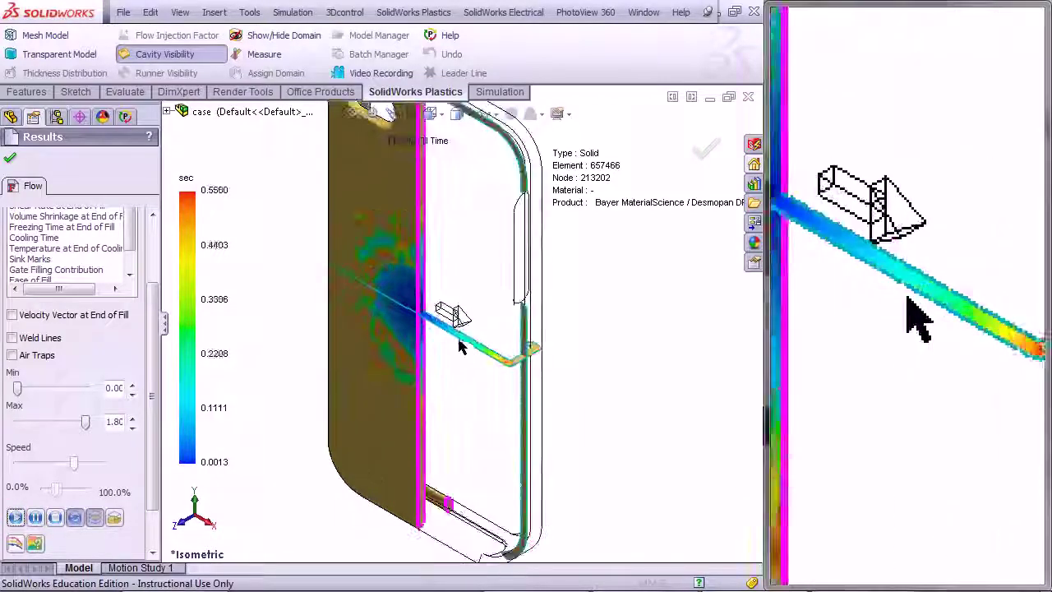
scroll(448, 306, "down", 2)
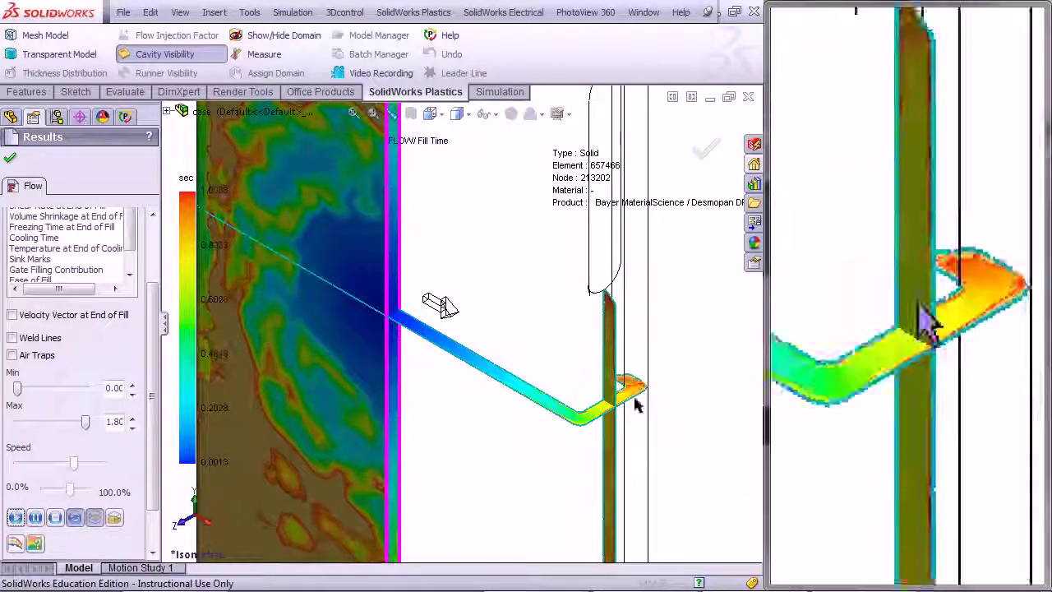
middle_click_drag(645, 396, 526, 416)
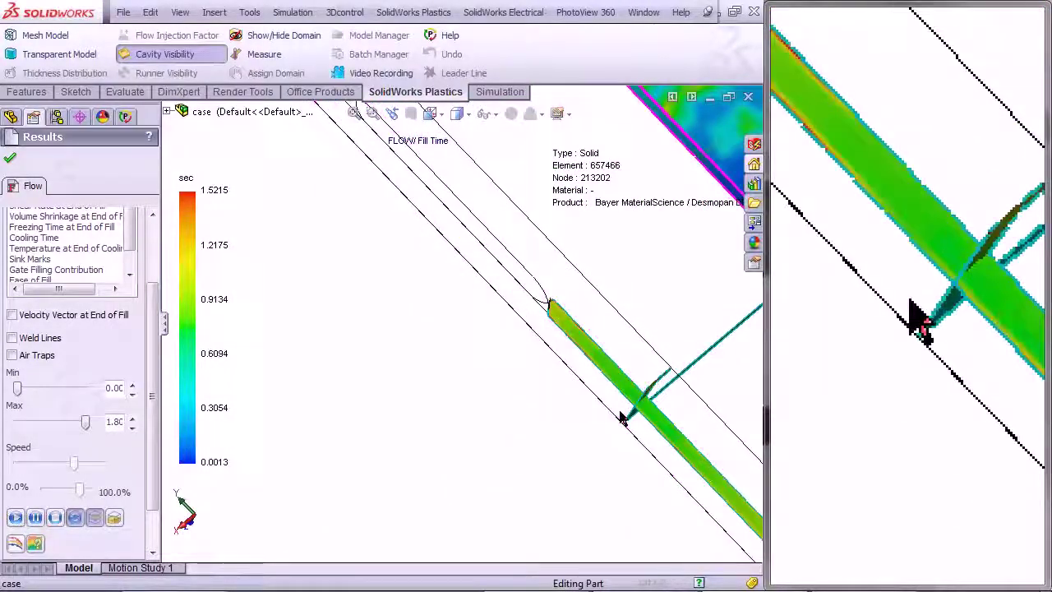